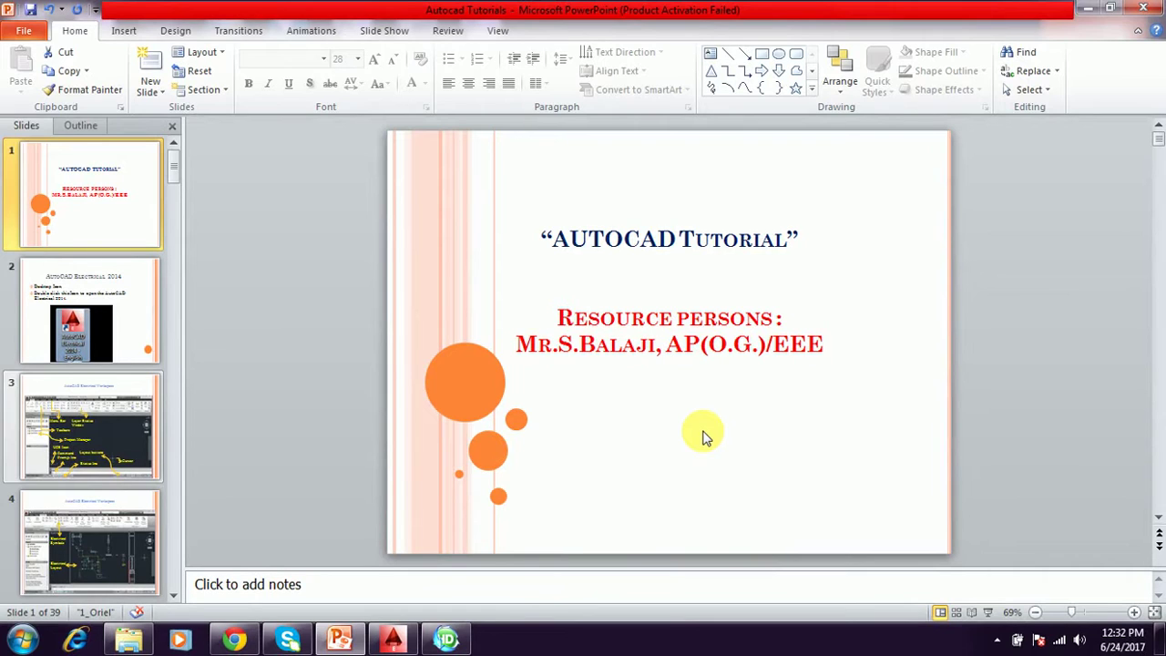
- Review slide 12 'CIRCLE(c)' on circle drawing methods in PowerPoint, then return to AutoCAD Electrical
scroll(55, 310, down, 4)
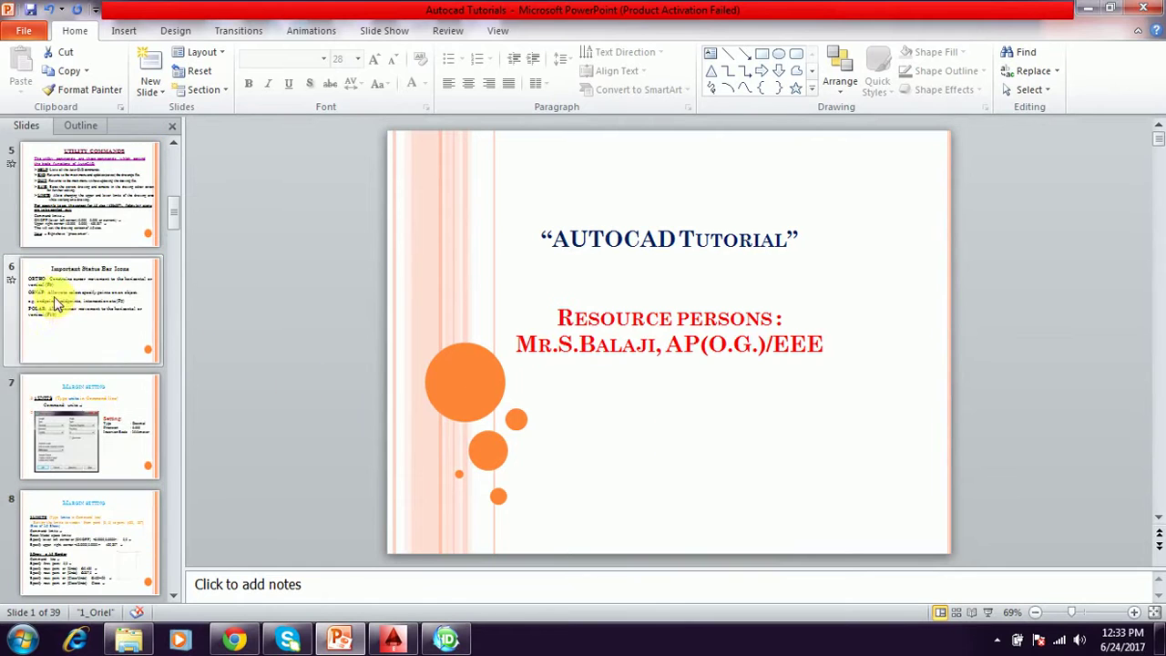
scroll(75, 346, down, 3)
scroll(78, 374, down, 2)
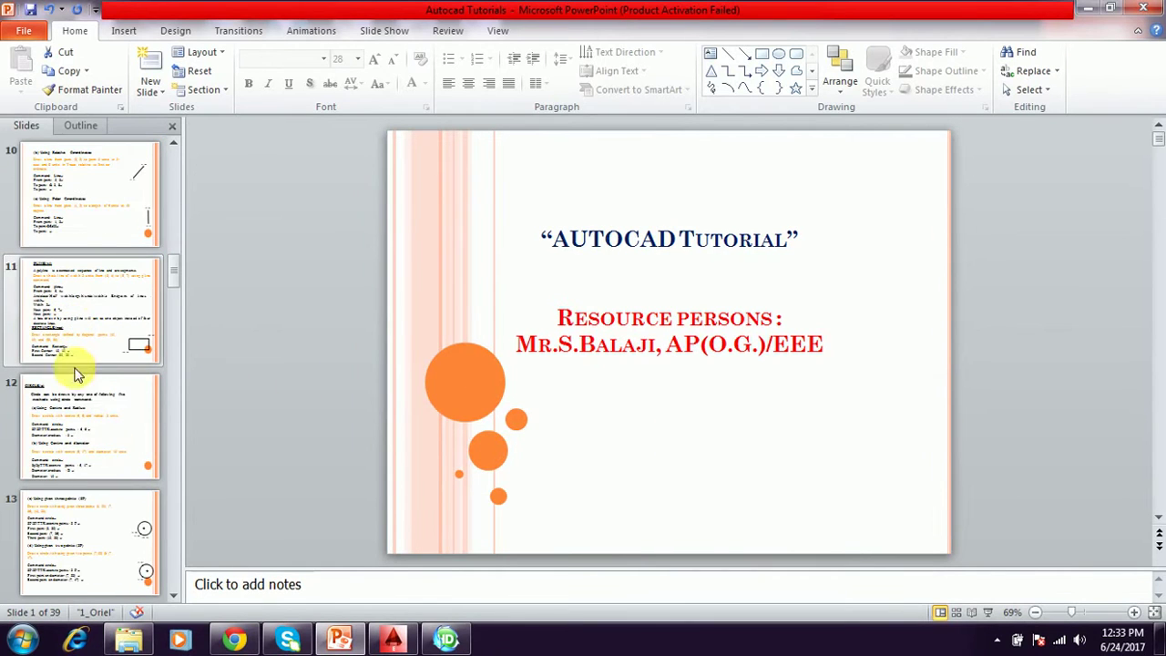
click(89, 422)
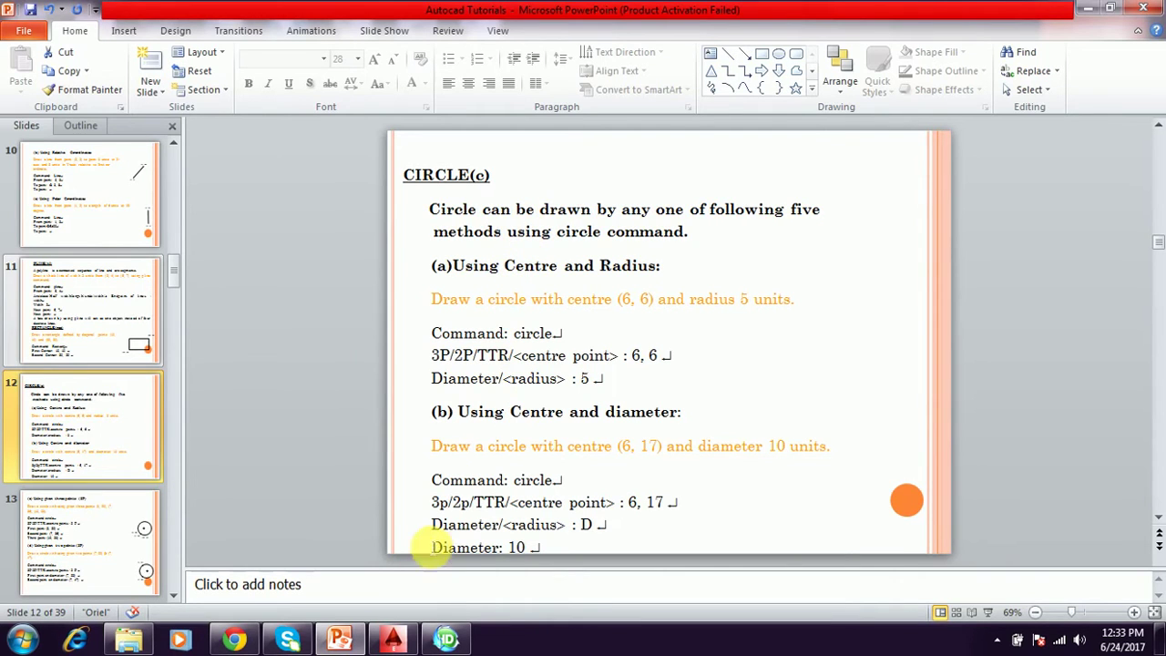
click(397, 642)
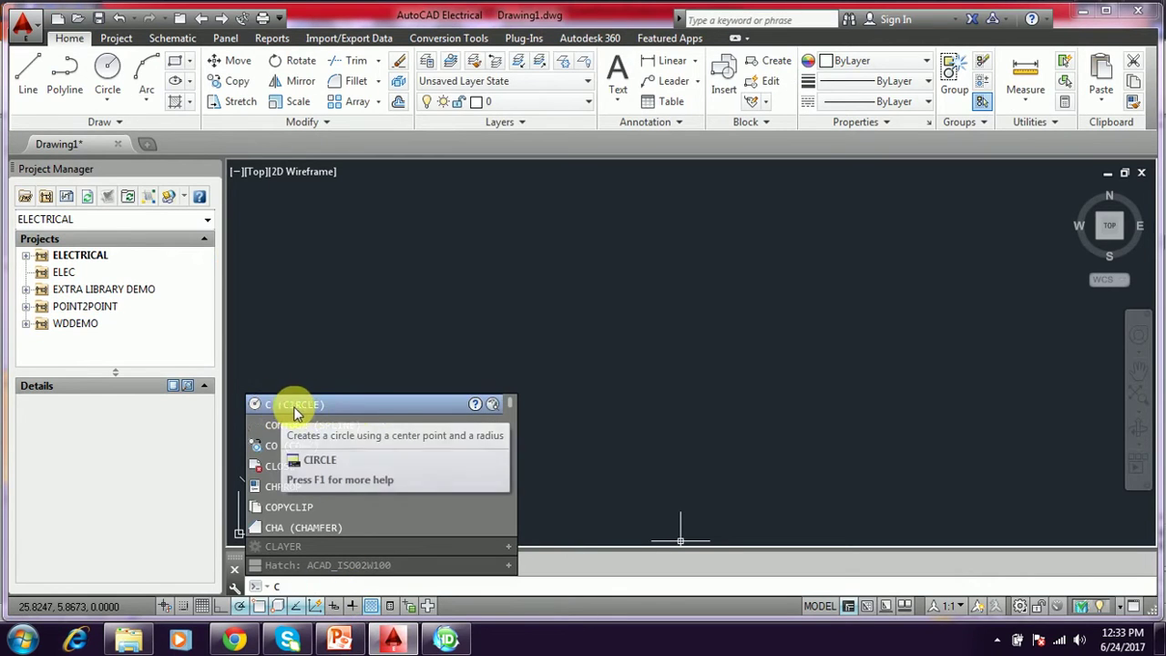
- Cancel the accidentally started SPLINE and start the CIRCLE command
key(Down)
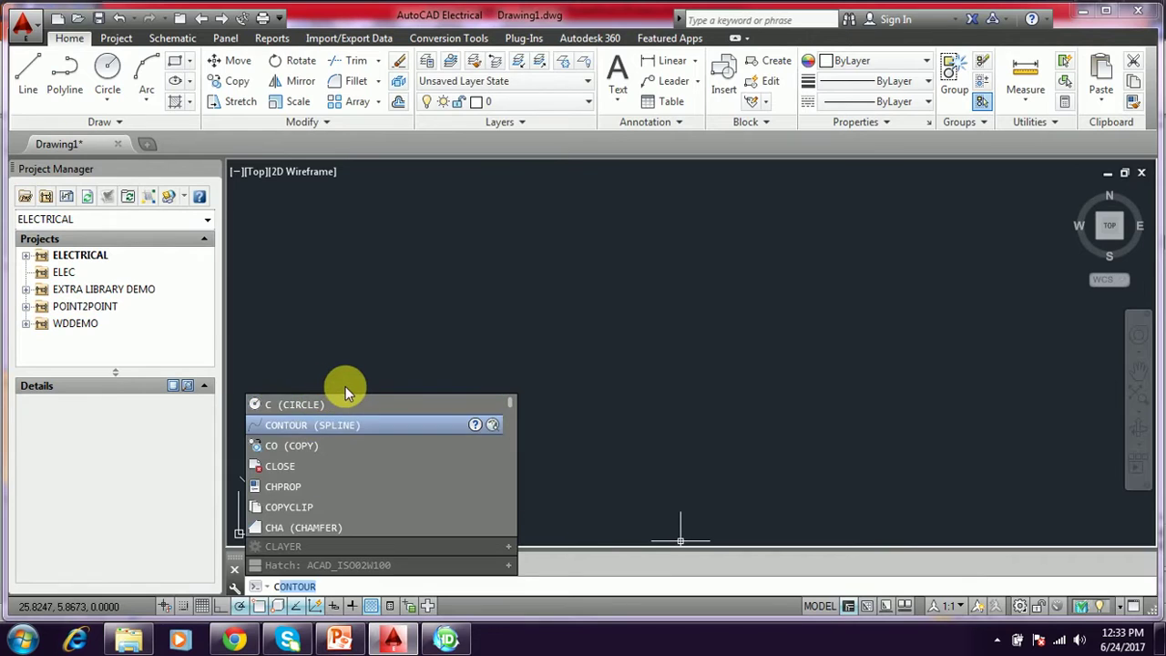
key(Return)
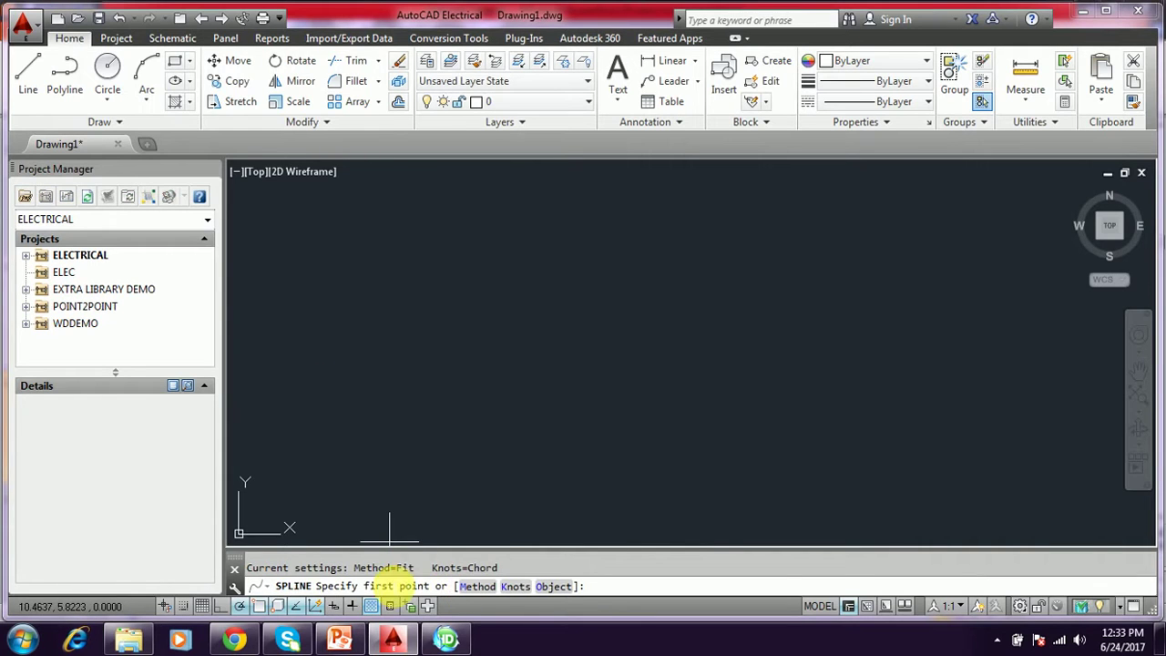
key(Escape)
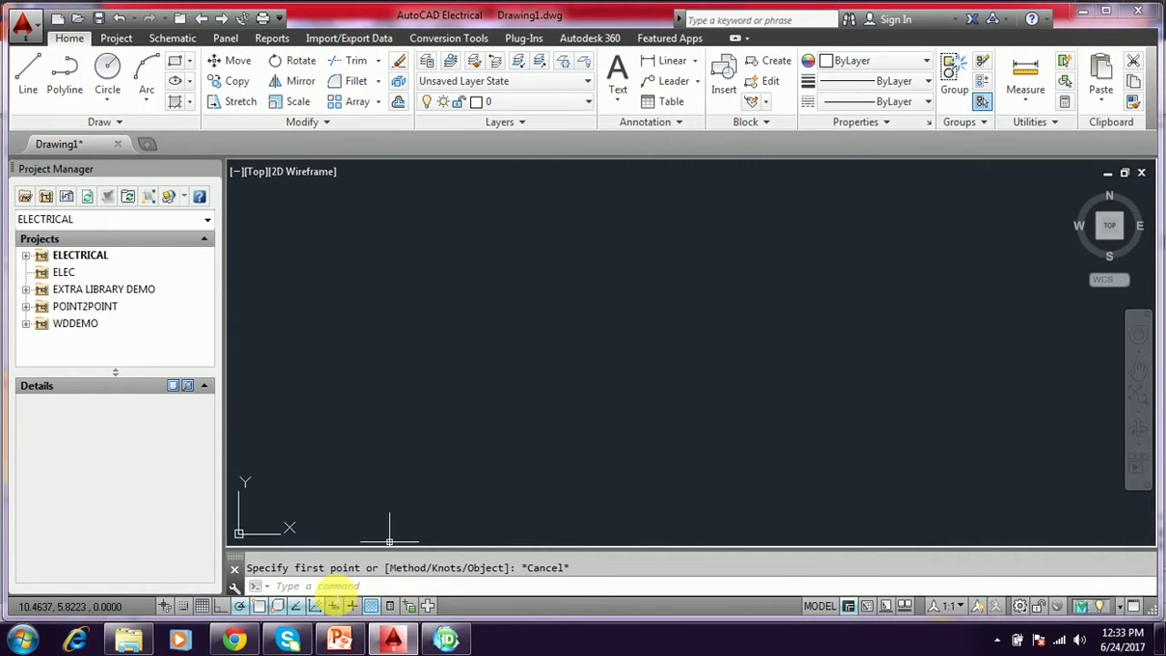
text(c)
key(Return)
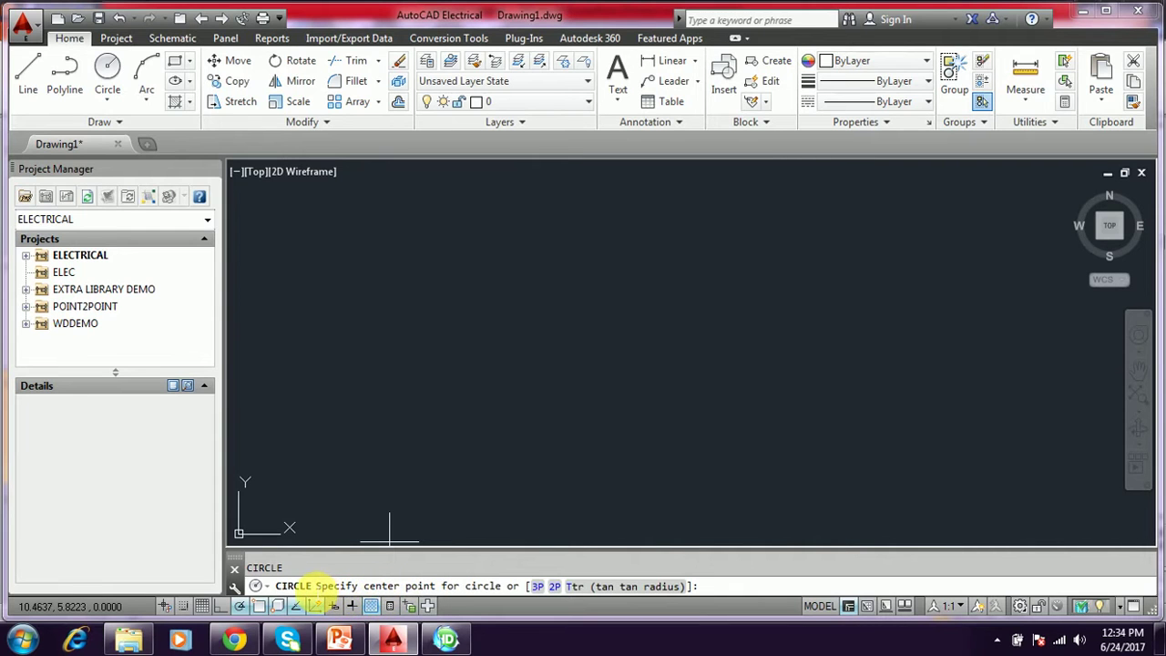
- Check the slide for the centre point and enter 6,6 at the CIRCLE prompt
click(342, 639)
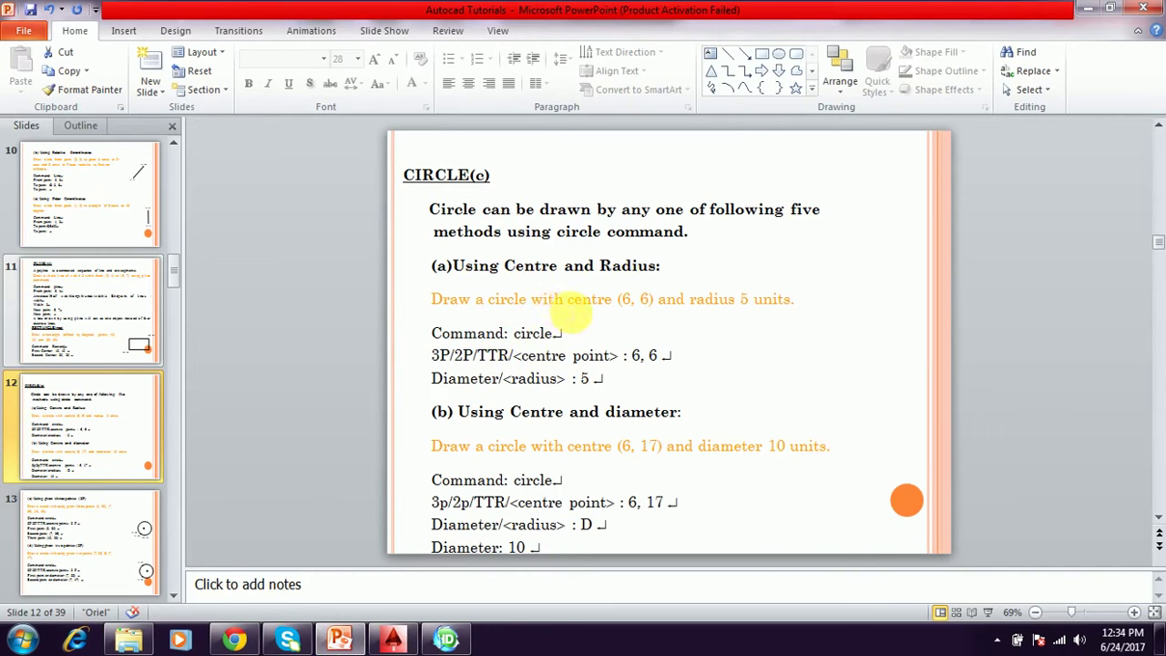
click(392, 639)
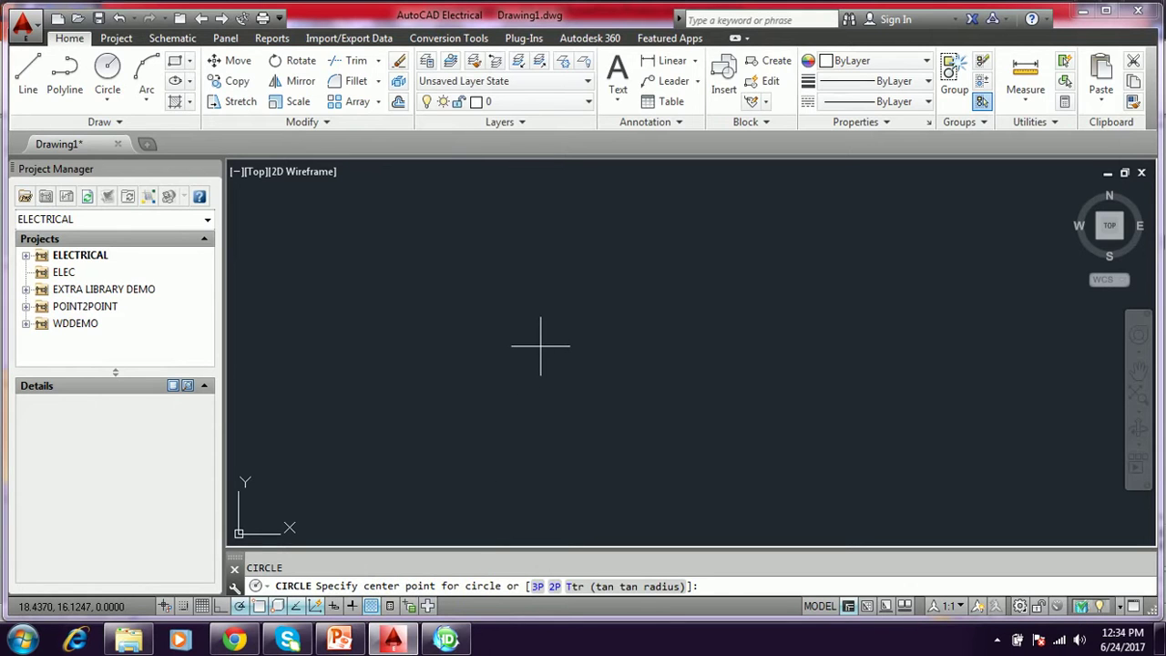
click(338, 638)
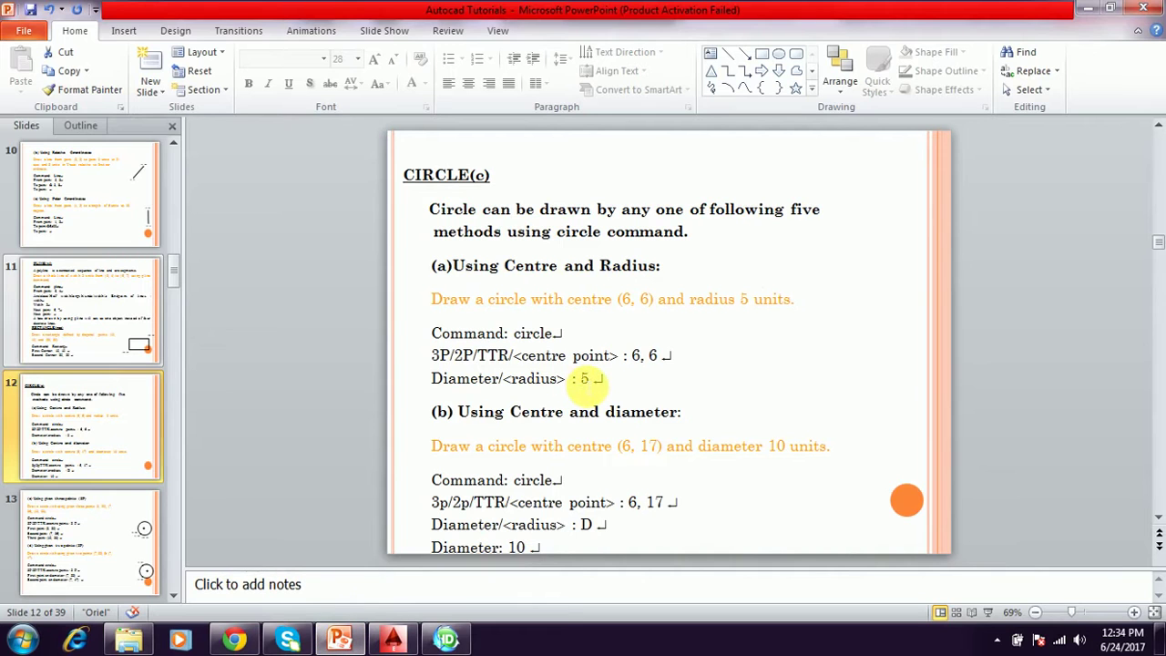
click(398, 642)
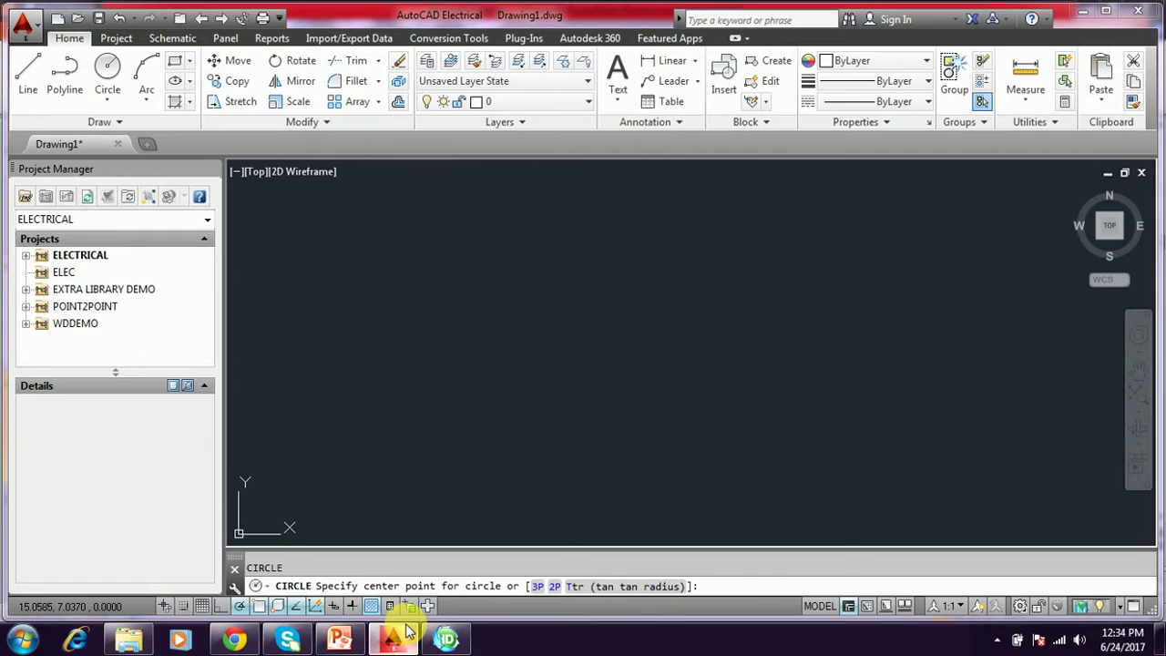
click(343, 641)
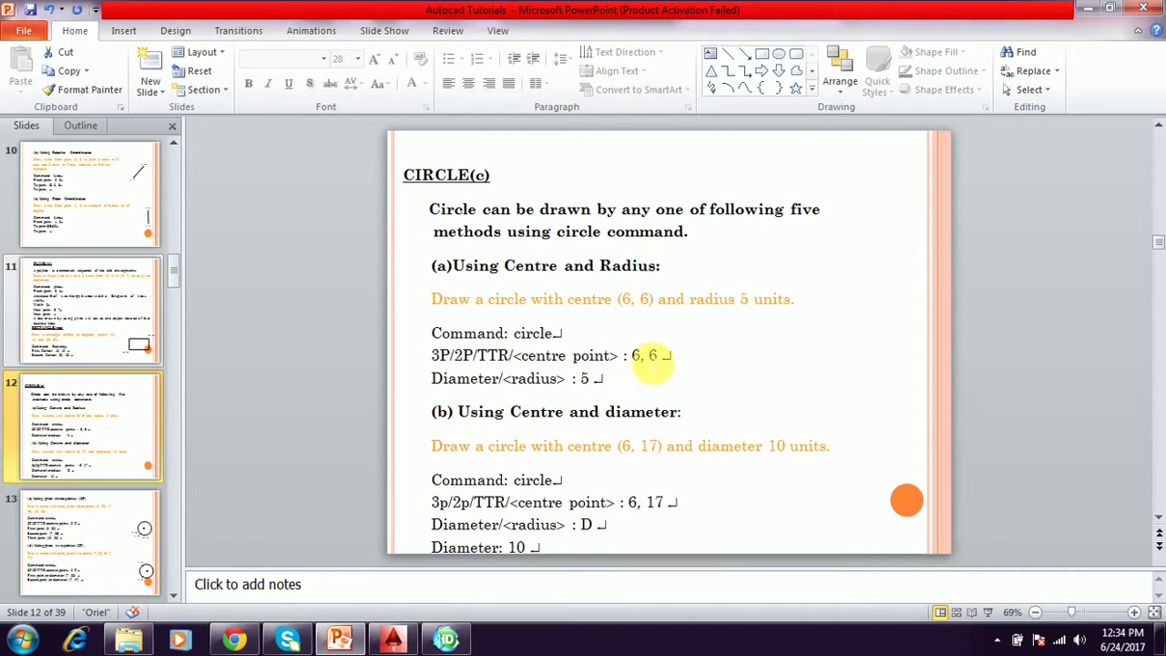
click(446, 641)
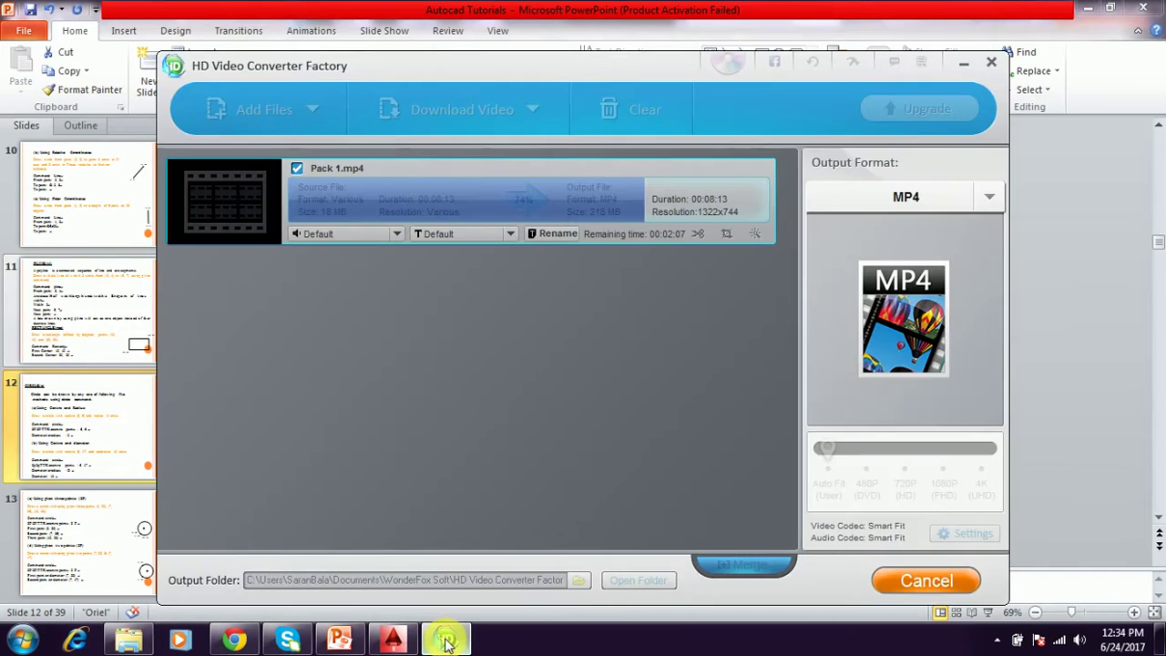
click(392, 640)
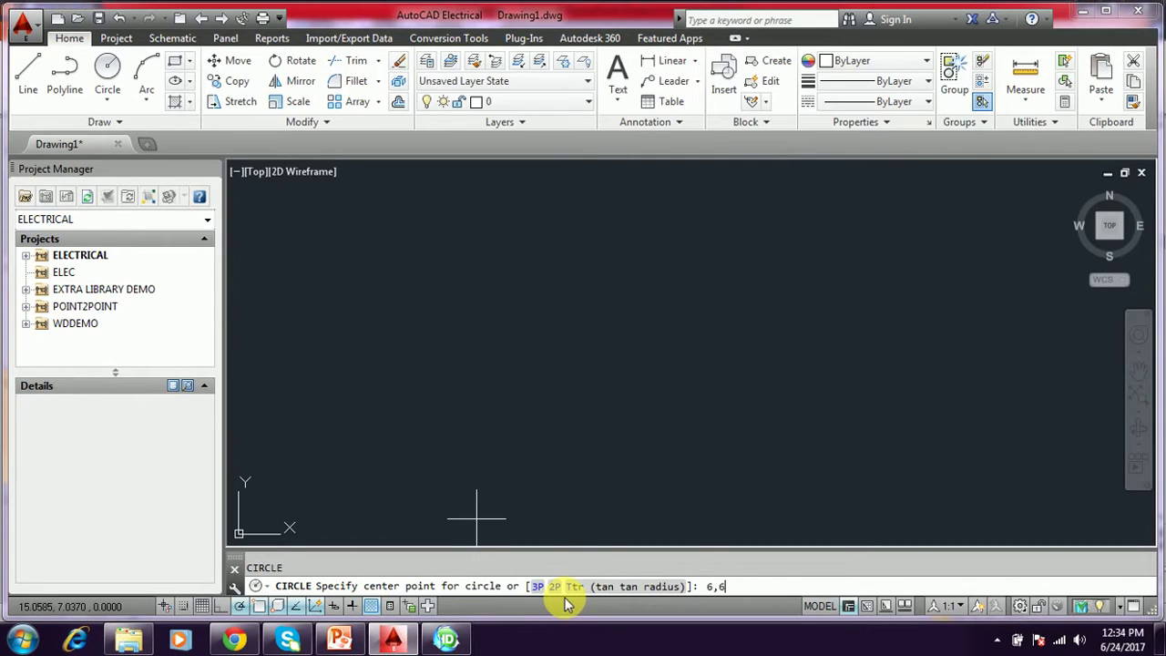
- Accept centre 6,6 and pan and zoom so the origin and circle preview fit
key(Return)
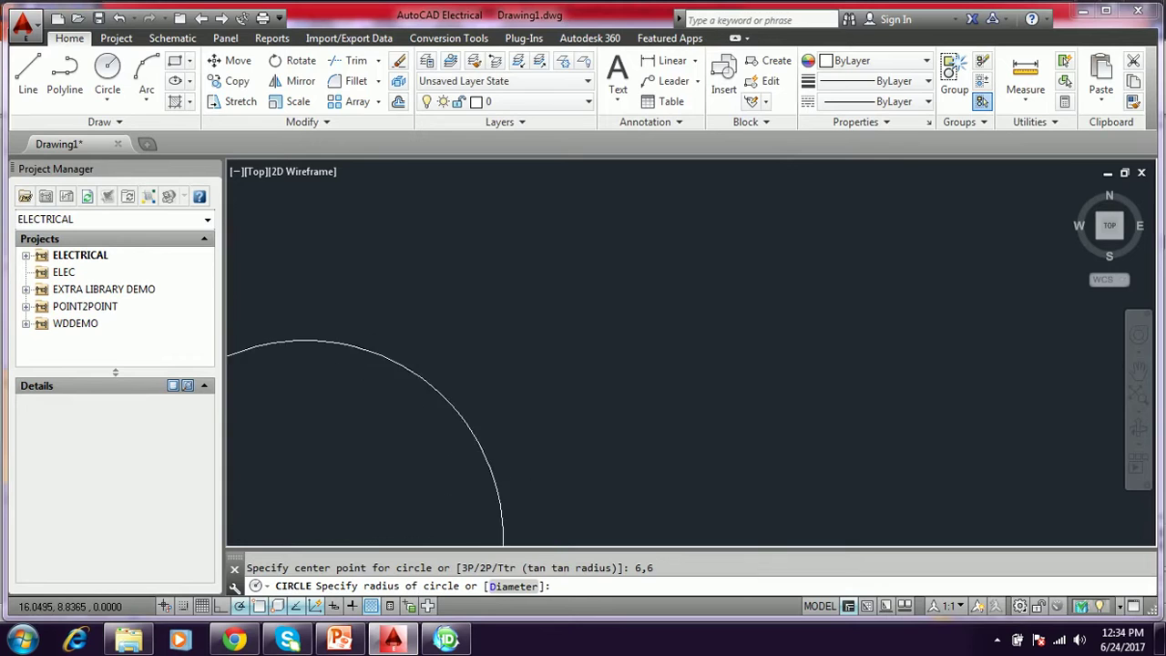
middle_drag(407, 518, 472, 361)
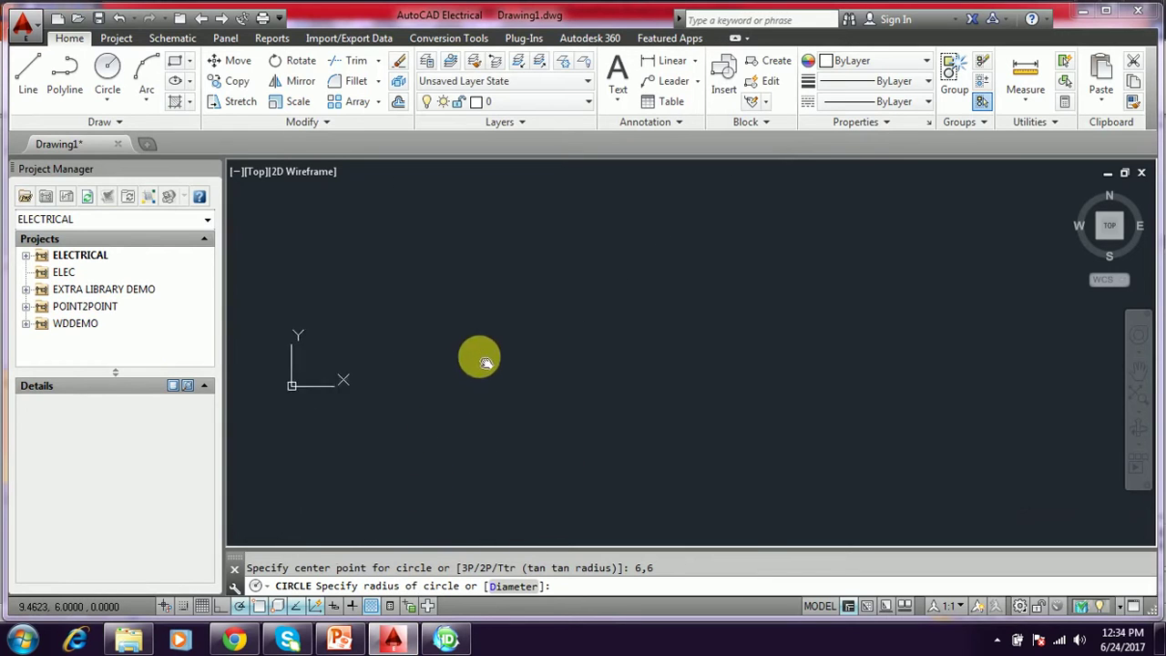
scroll(470, 356, up, 3)
scroll(481, 351, up, 3)
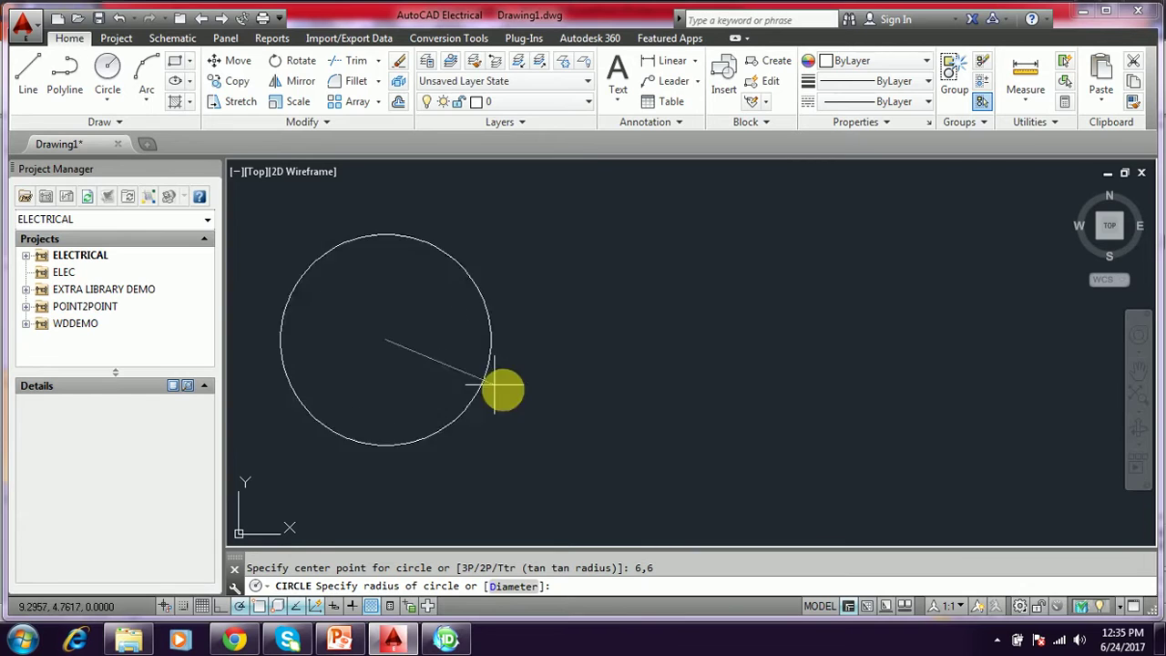
middle_drag(497, 390, 583, 425)
scroll(473, 378, down, 2)
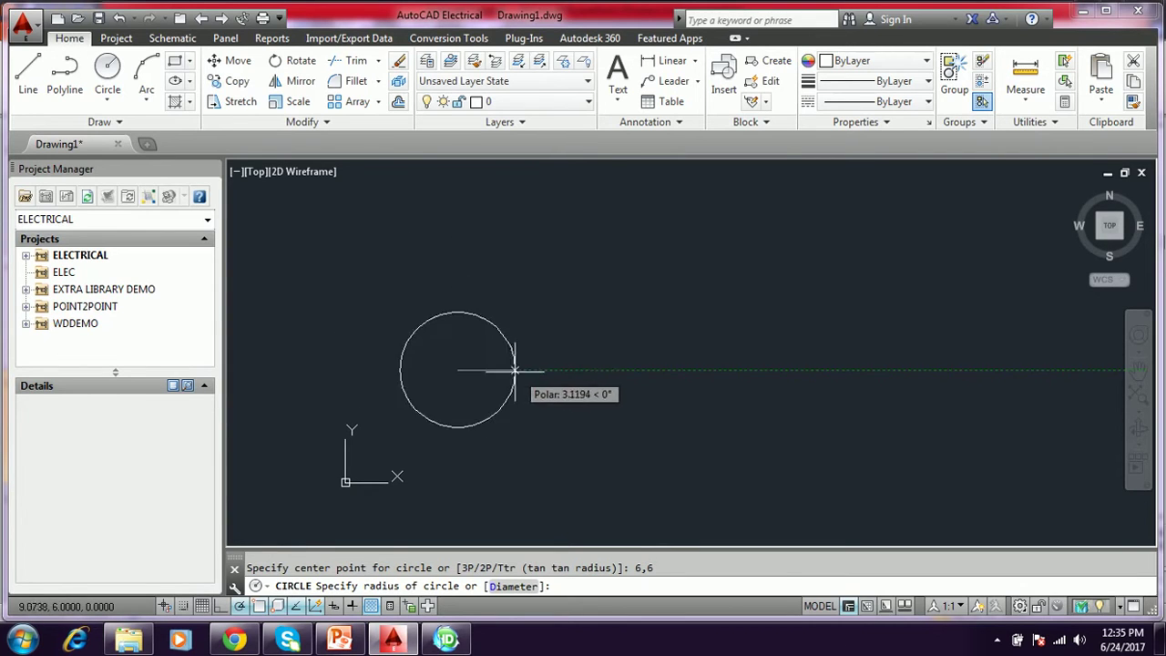
middle_drag(488, 382, 492, 346)
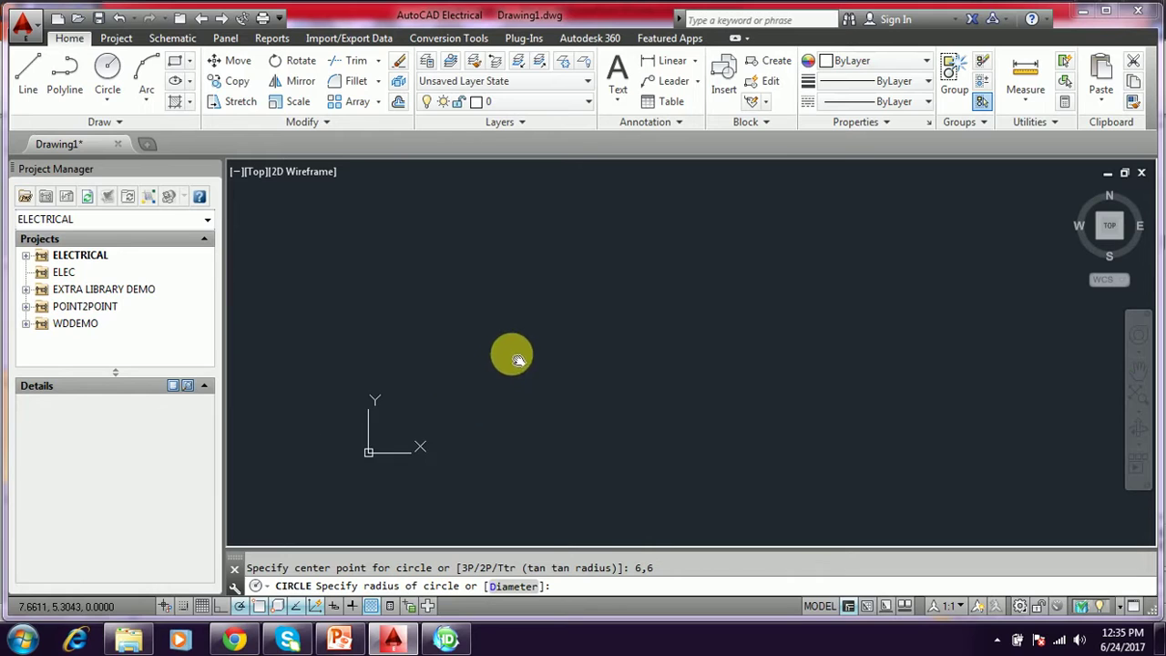
scroll(492, 353, up, 3)
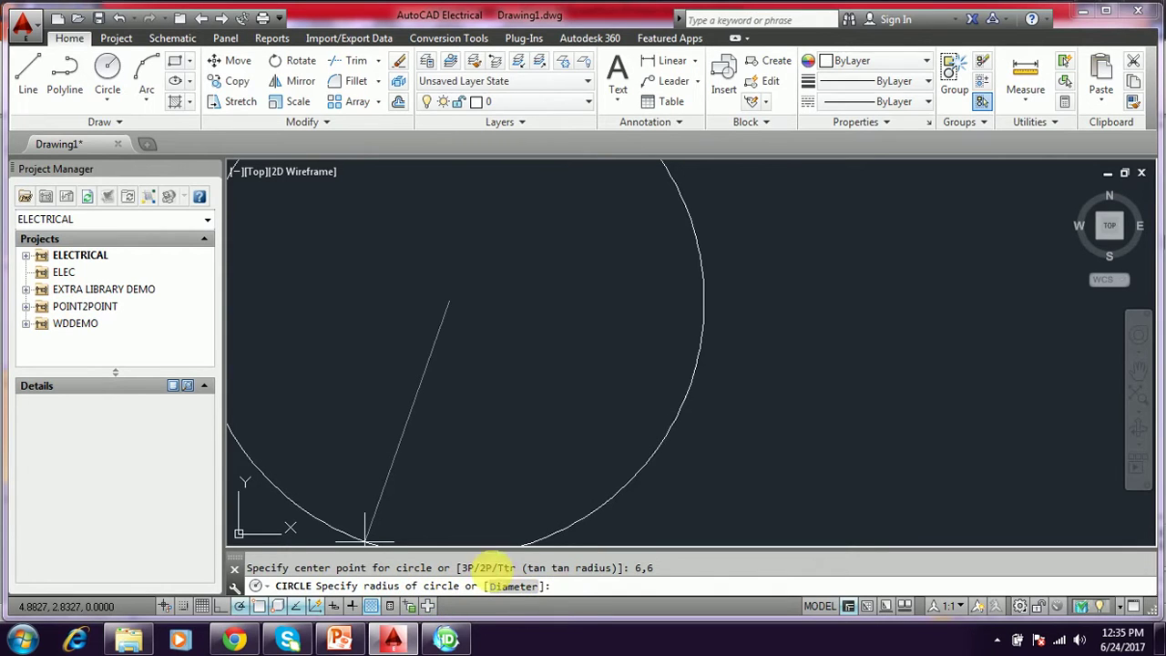
- Confirm radius 5 against the slide to finish the circle centred at 6,6
click(342, 640)
click(391, 639)
text(5)
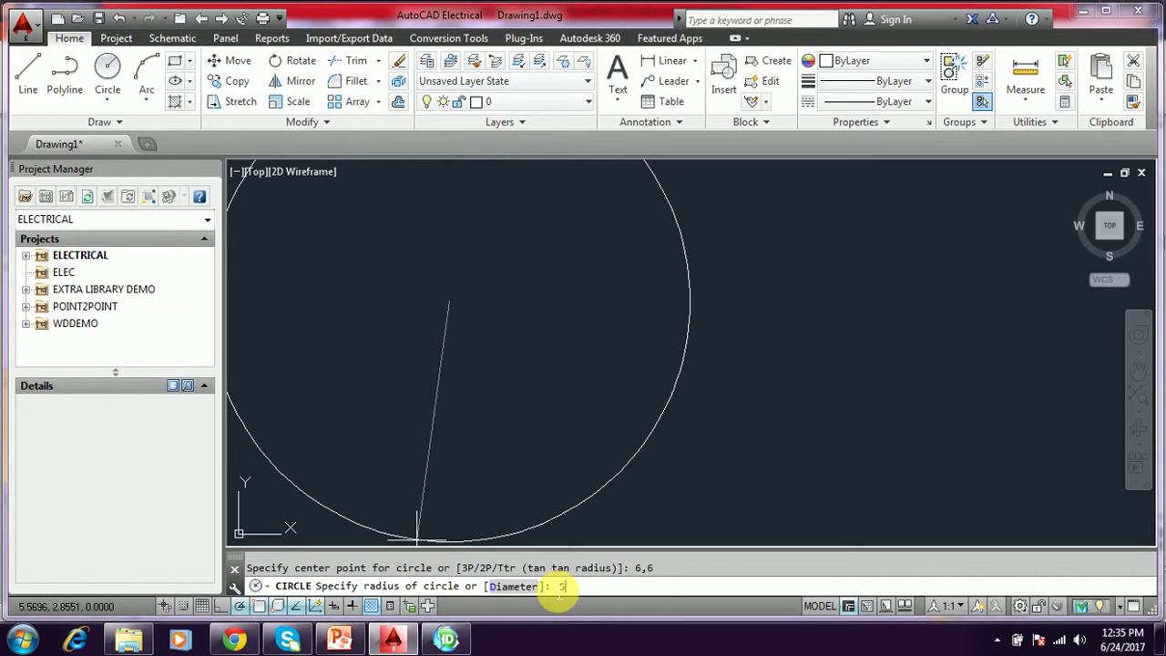
key(Return)
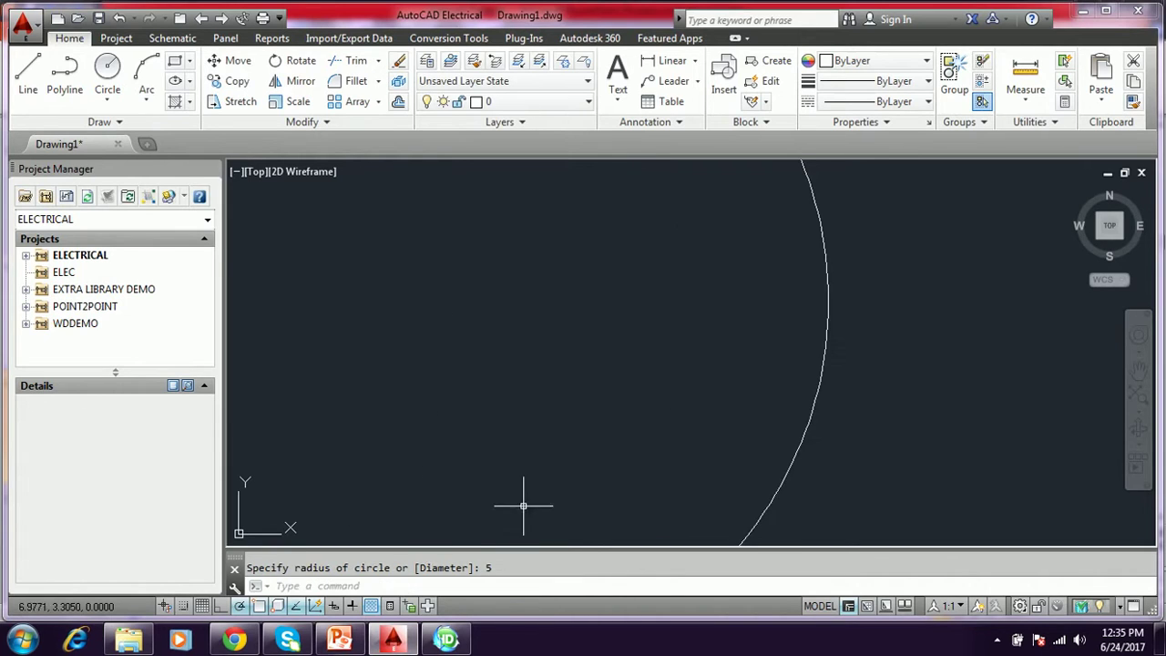
scroll(527, 500, down, 5)
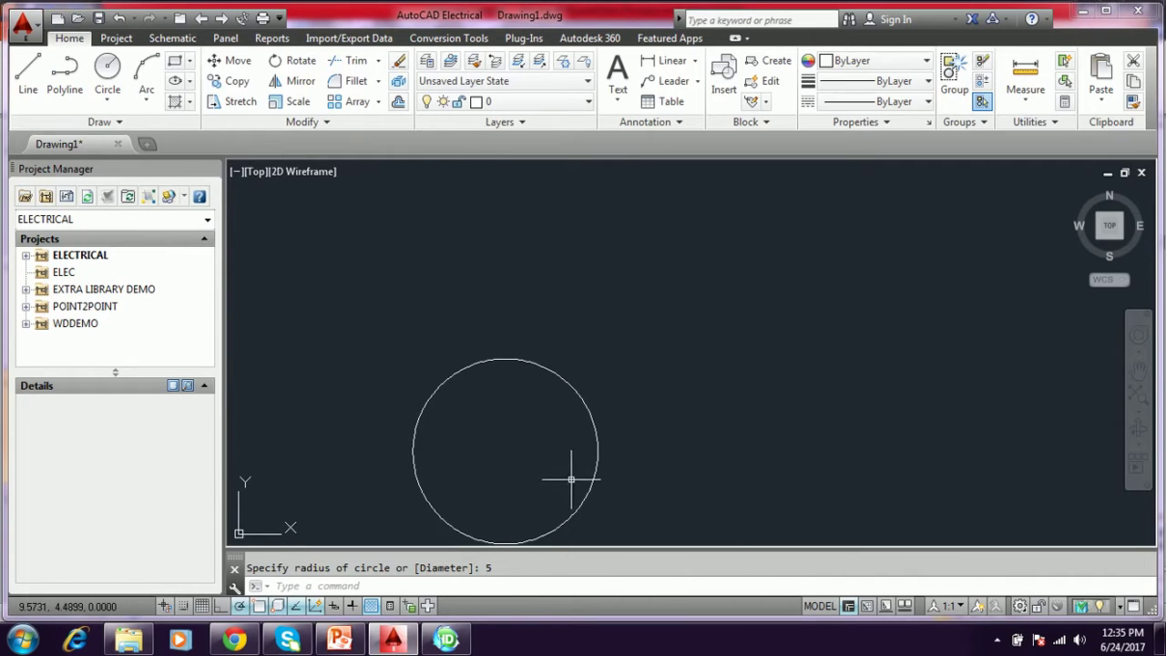
mouse_move(567, 476)
middle_down()
mouse_move(541, 359)
mouse_move(573, 421)
middle_up()
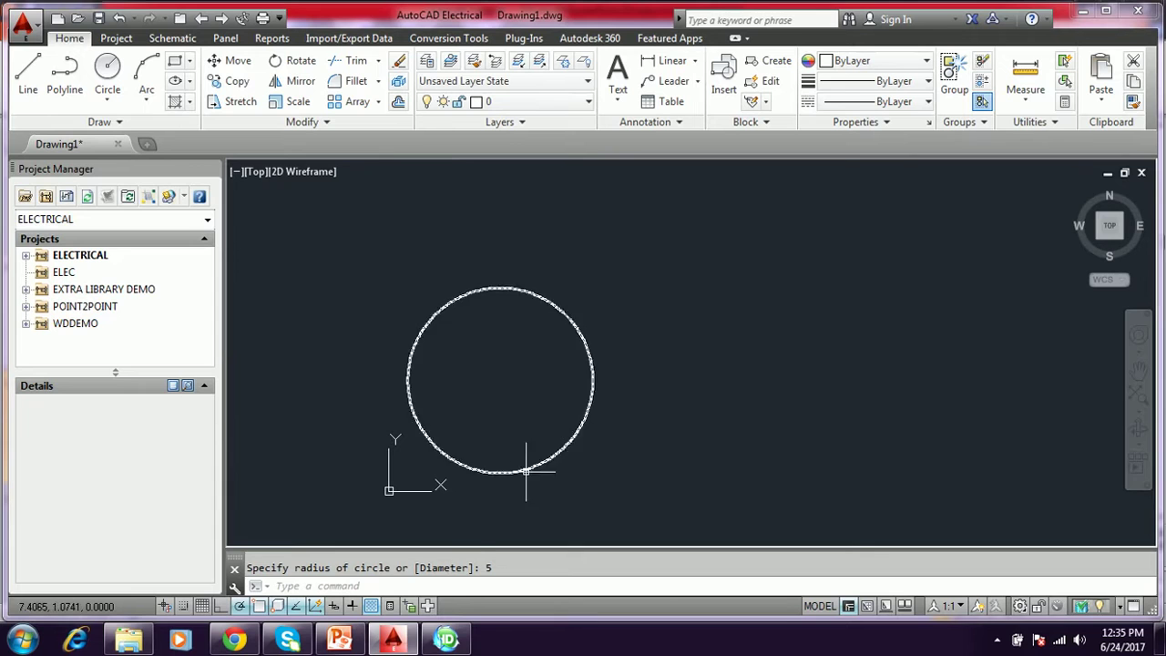
click(340, 640)
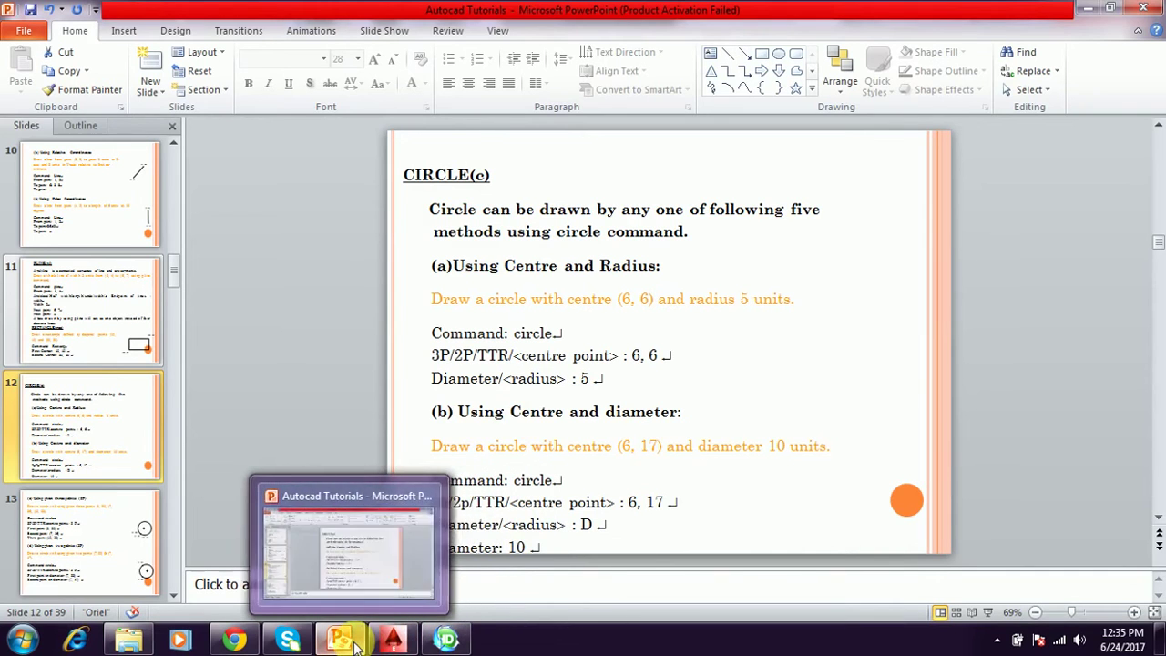
- Draw a second circle centred at 6,7 with a diameter of 12
click(390, 640)
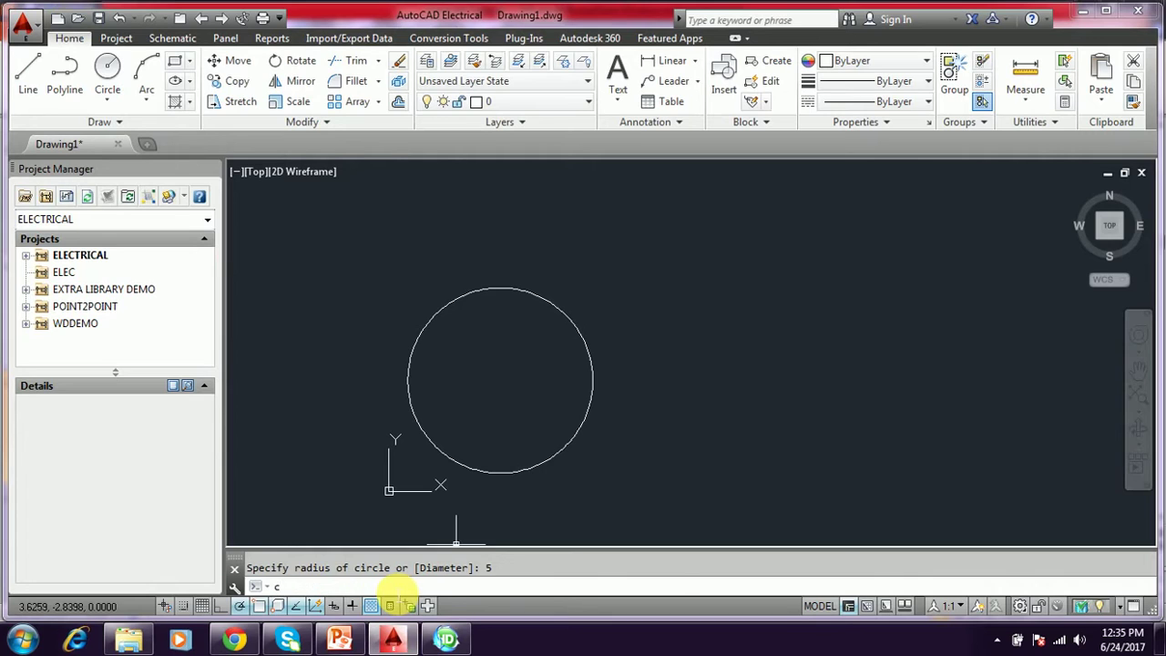
key(Return)
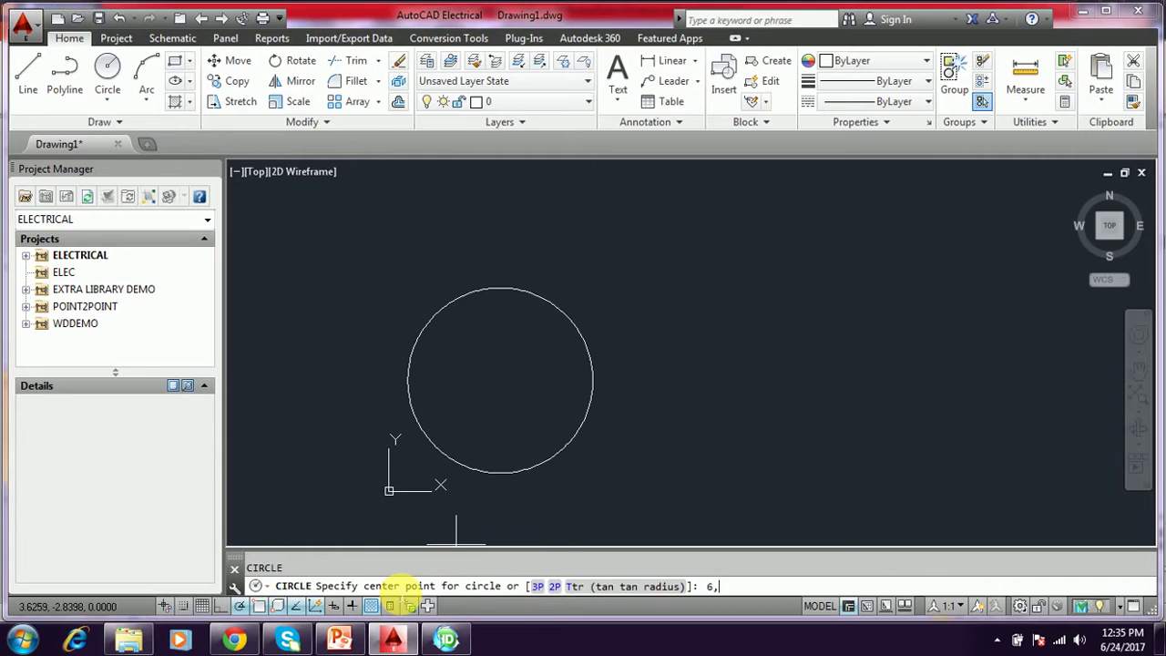
key(Return)
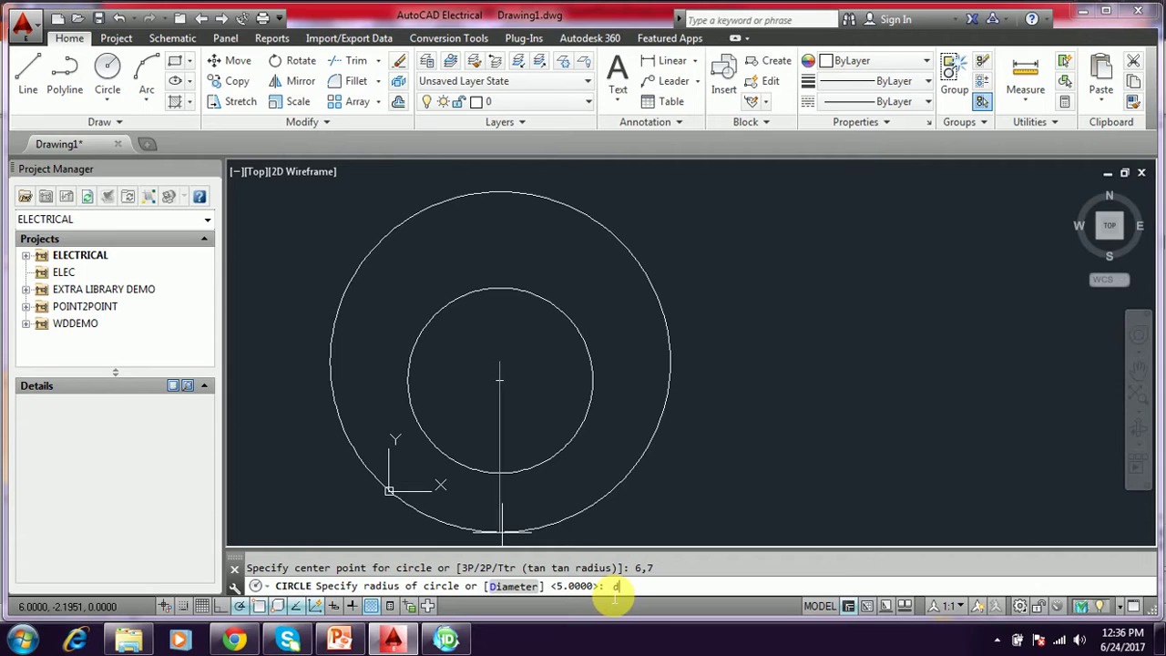
key(Return)
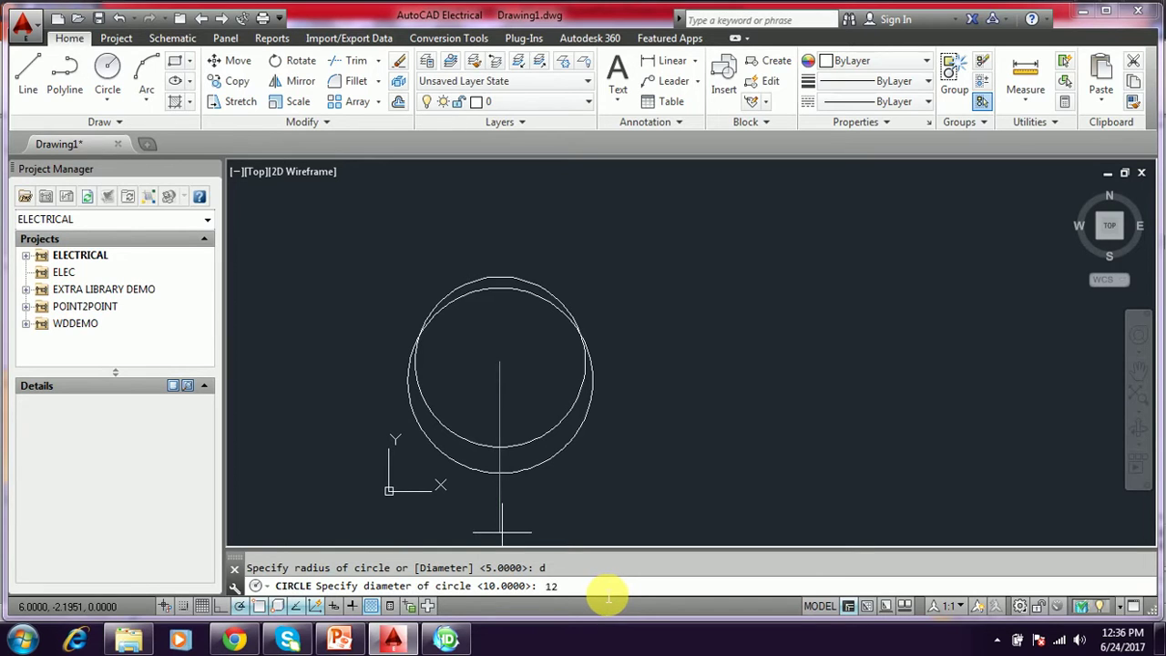
key(Return)
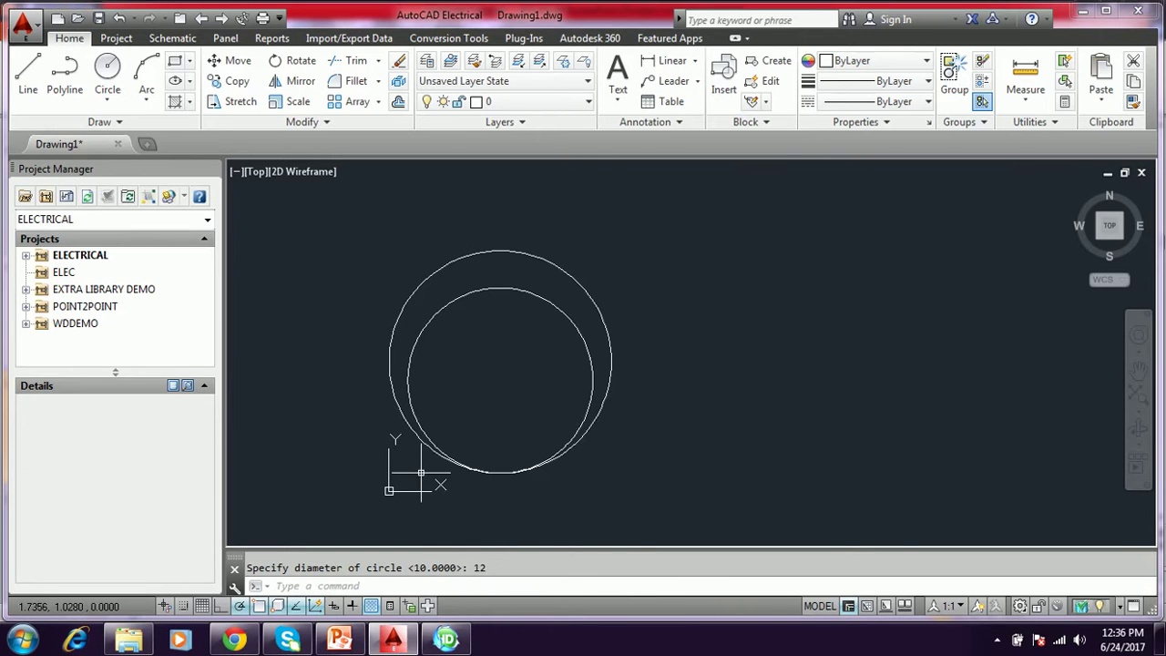
- Review slide 13 on three-point and two-point circles, then return to AutoCAD Electrical
click(340, 641)
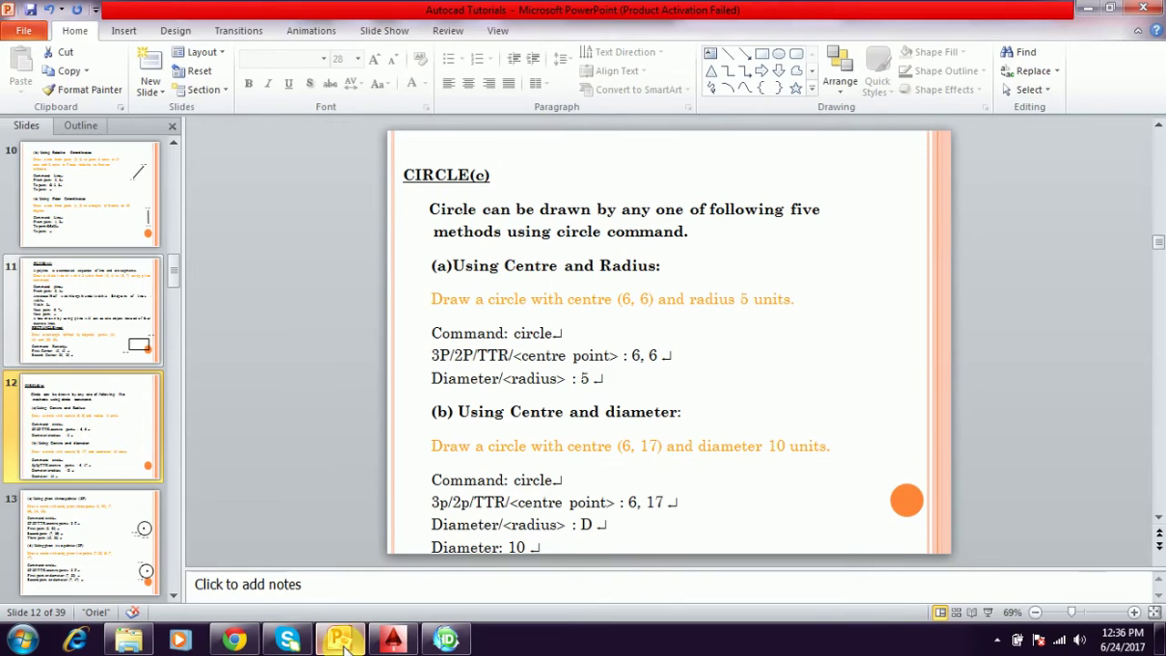
scroll(463, 432, down, 2)
scroll(462, 432, down, 2)
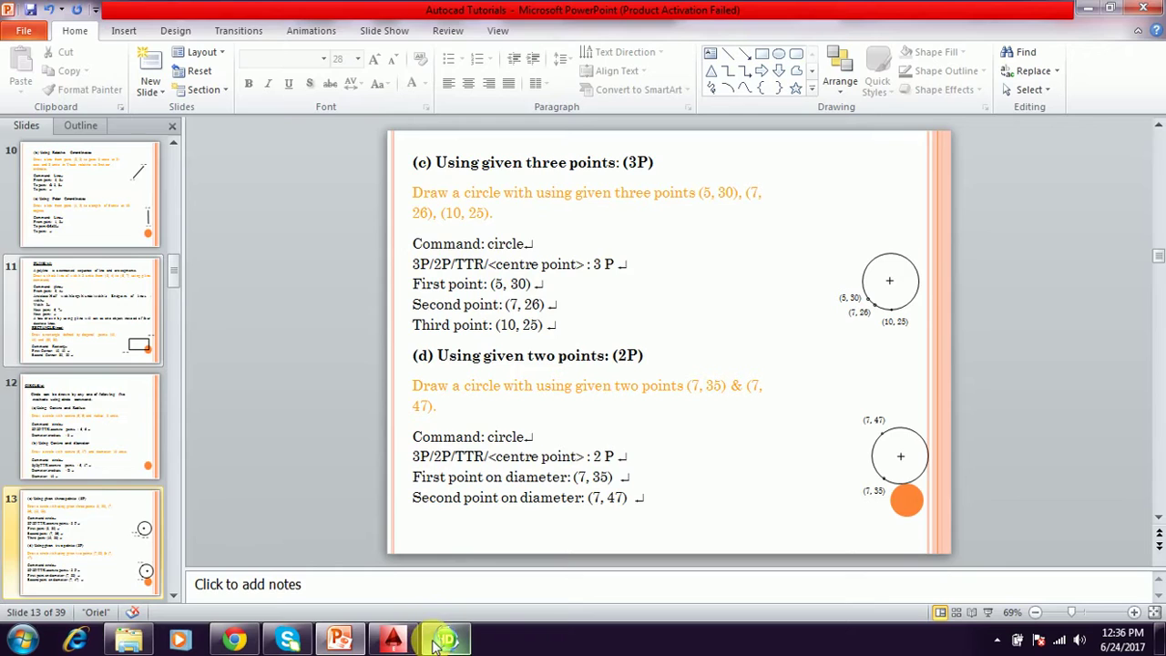
click(399, 638)
text(c)
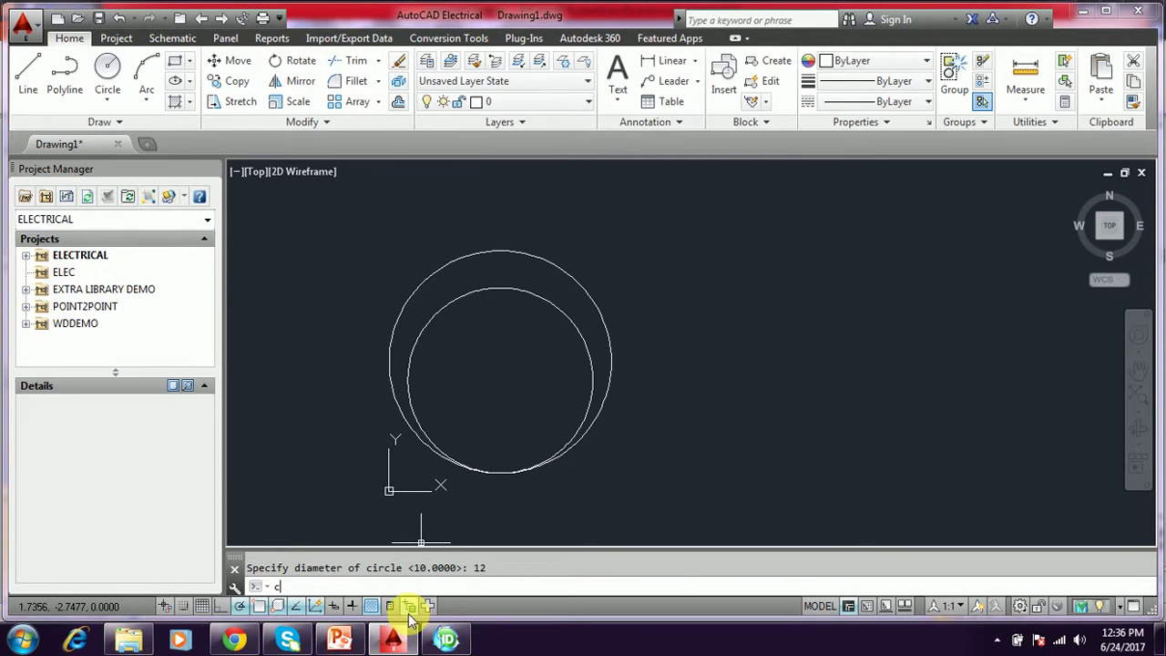
- Start a 3P circle and enter 5,30 as its first point, checking slide 13
key(Return)
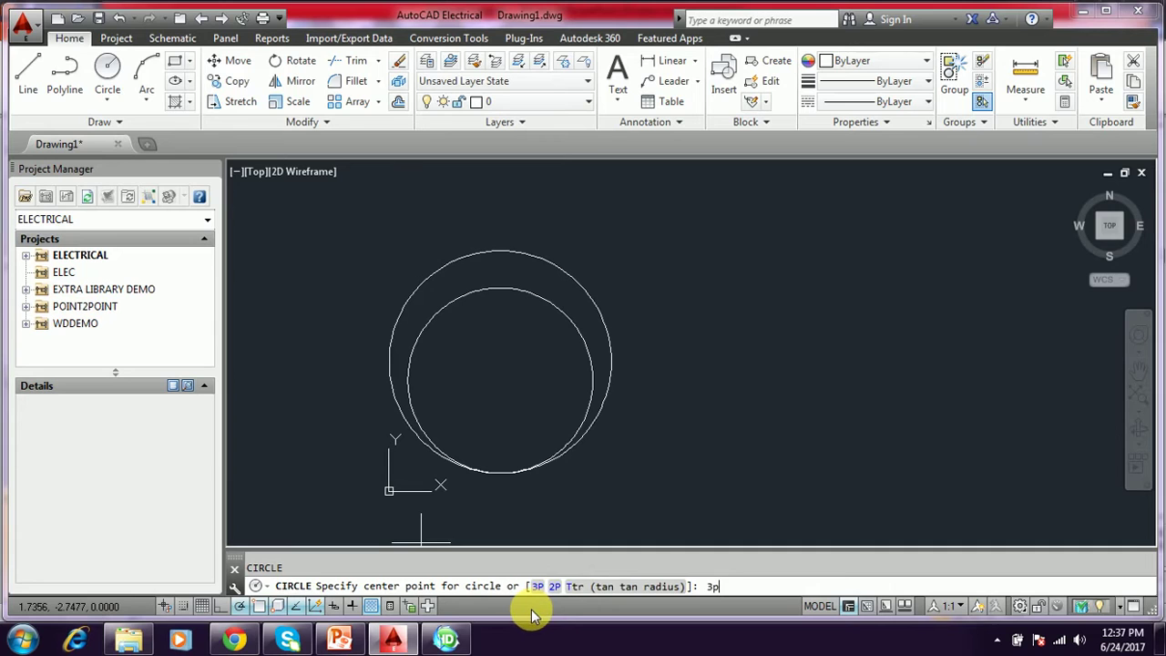
key(Return)
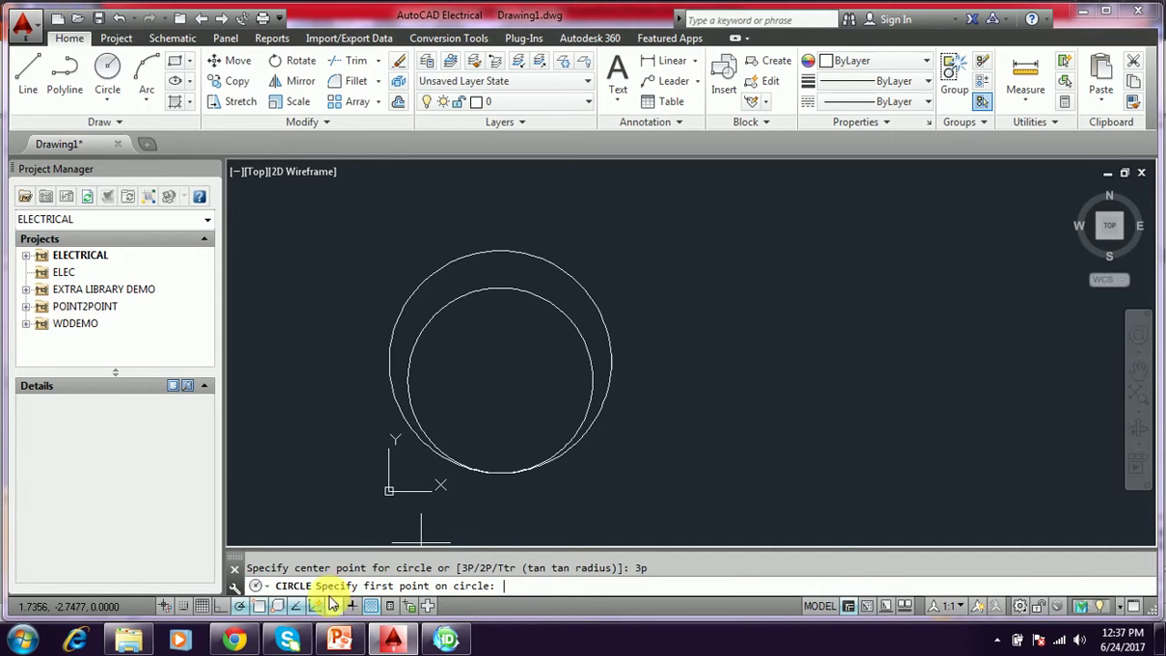
click(353, 640)
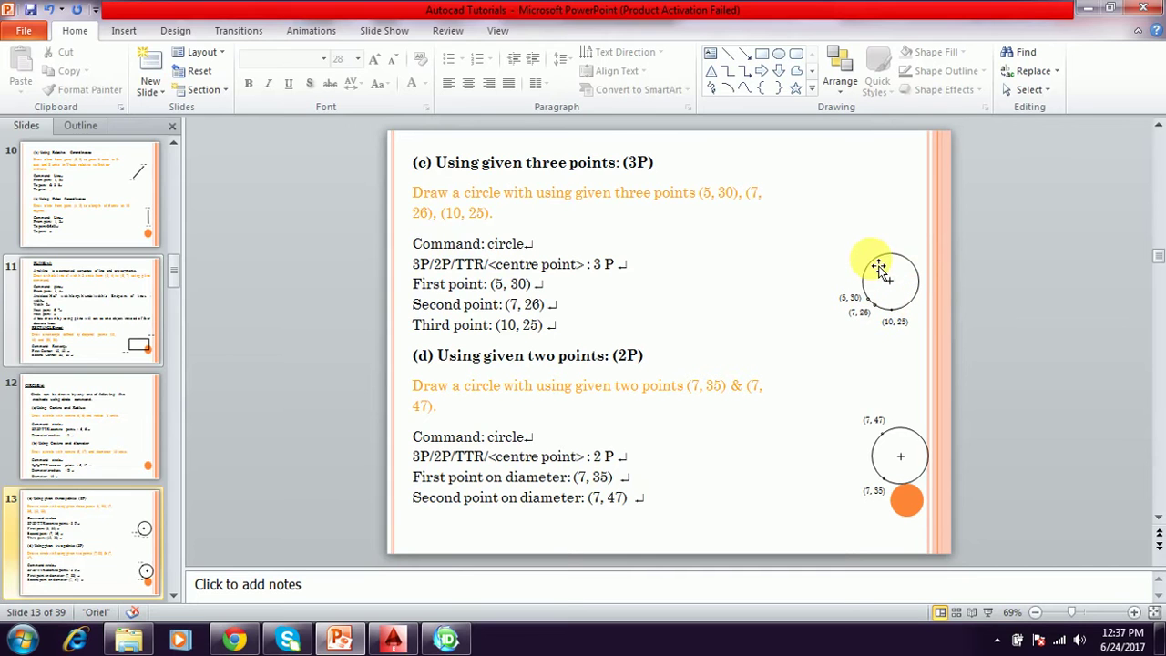
click(392, 639)
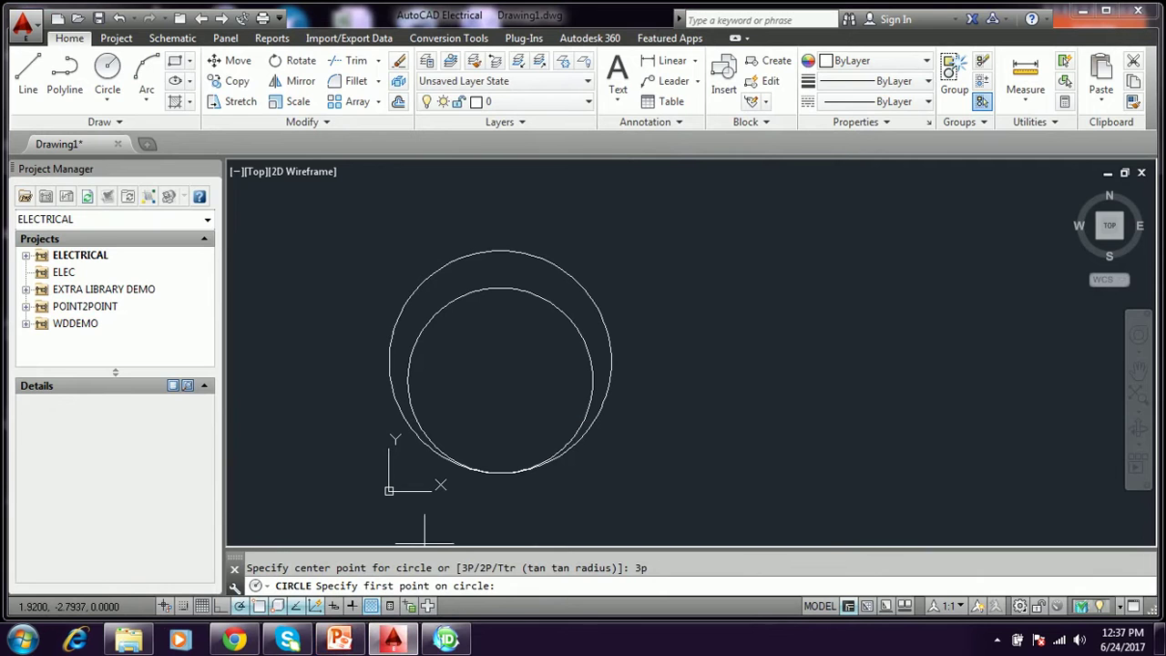
click(342, 639)
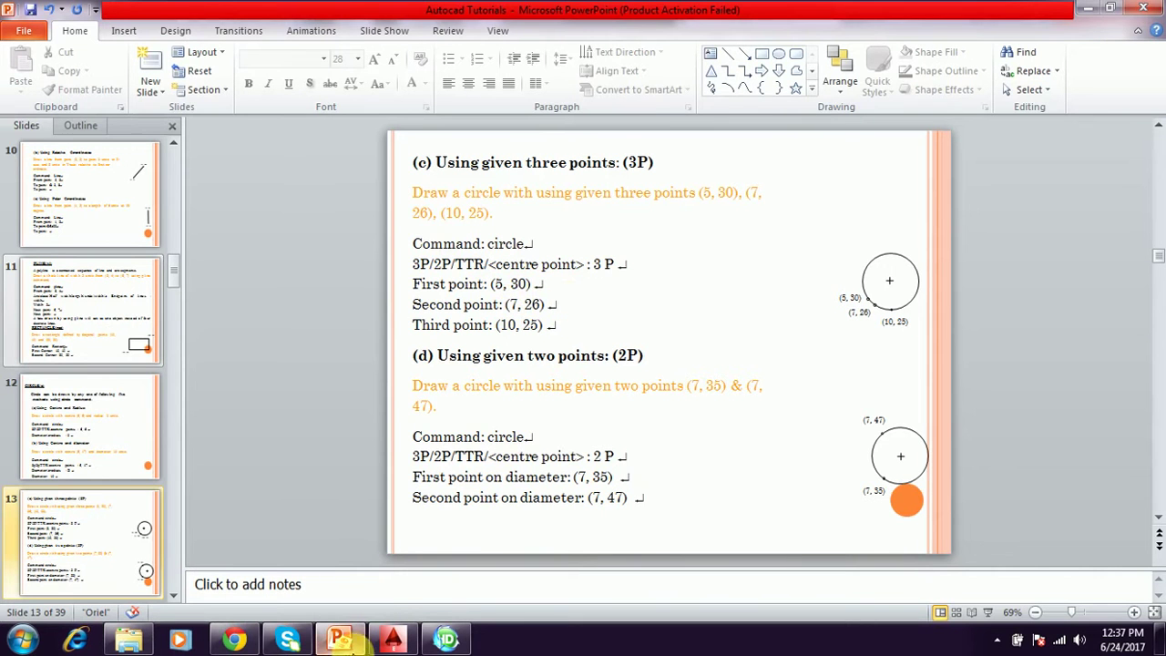
click(393, 638)
text(5,3)
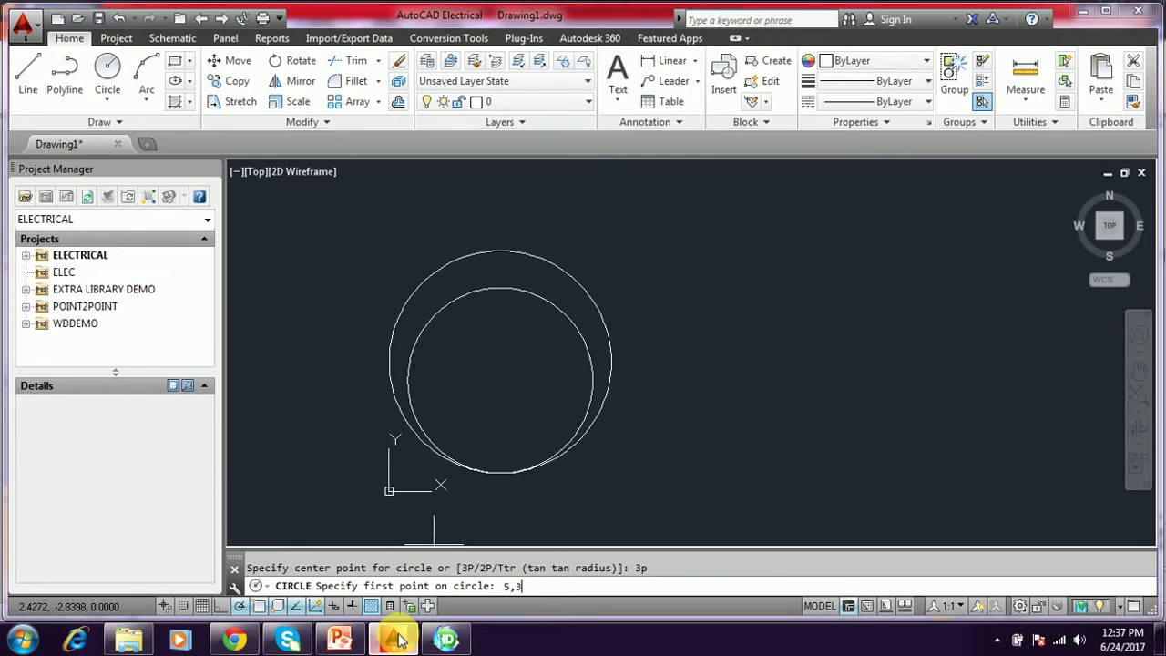
key(Return)
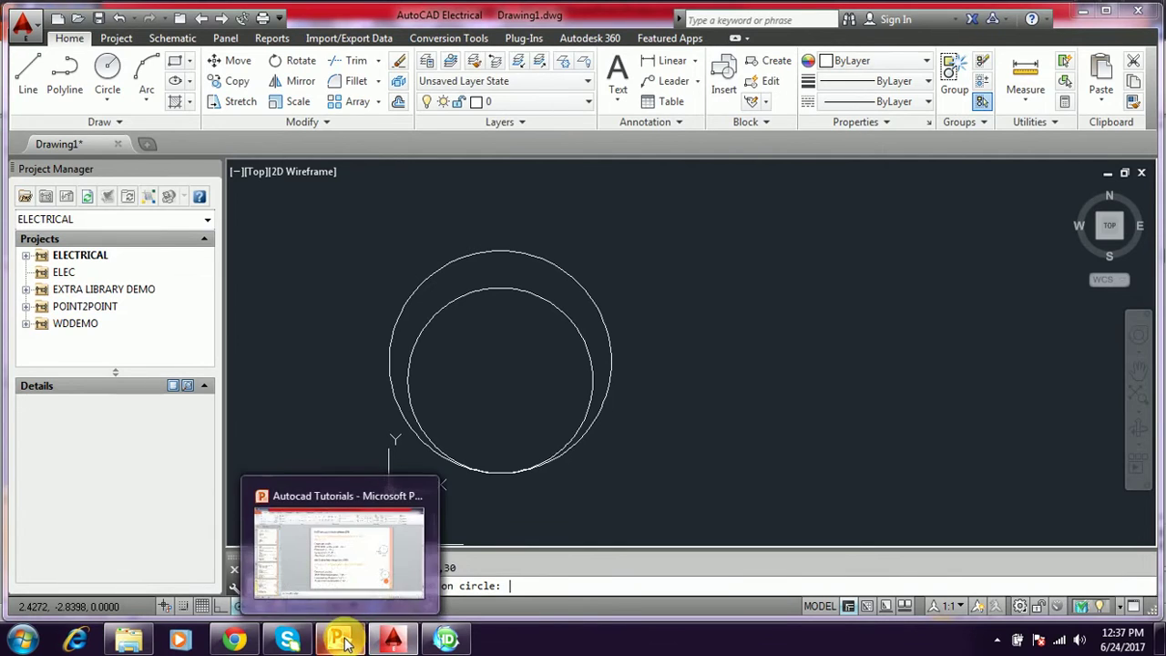
click(342, 641)
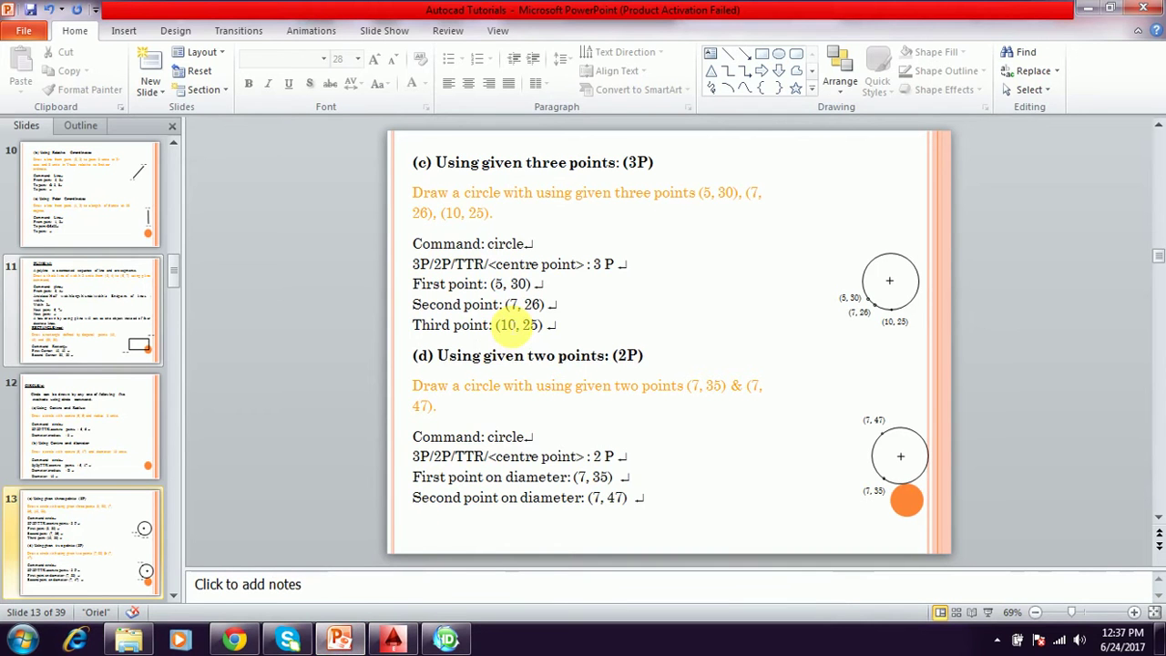
- Complete the three-point circle with second point 7,26 and third point 10,25
click(393, 640)
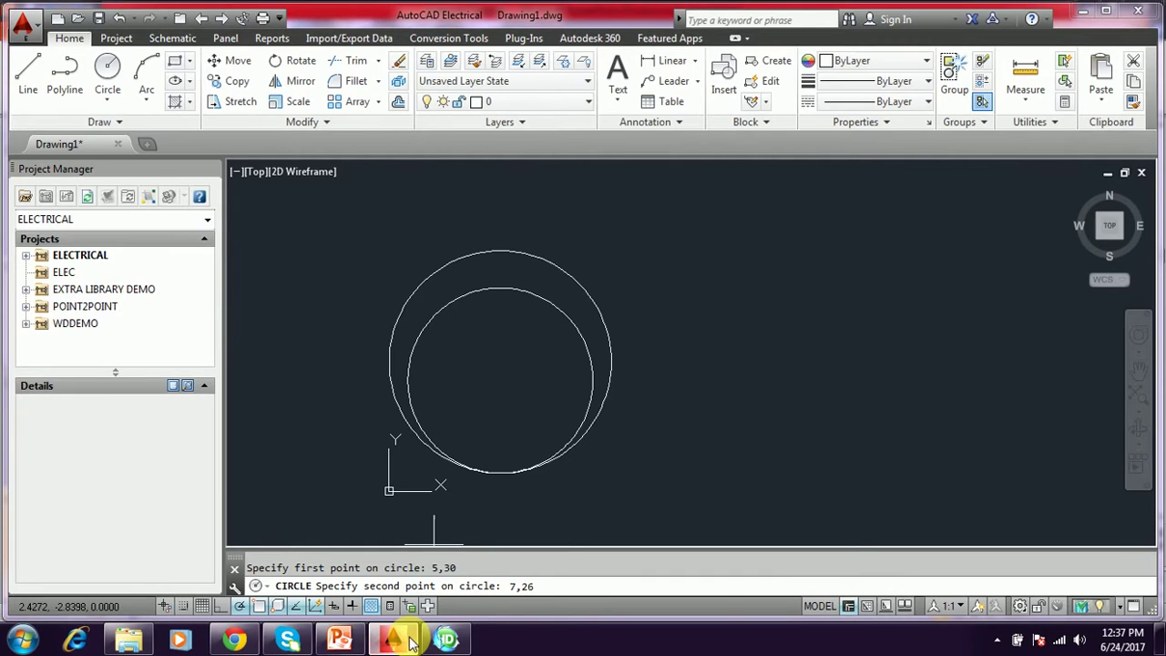
key(Return)
scroll(482, 463, down, 5)
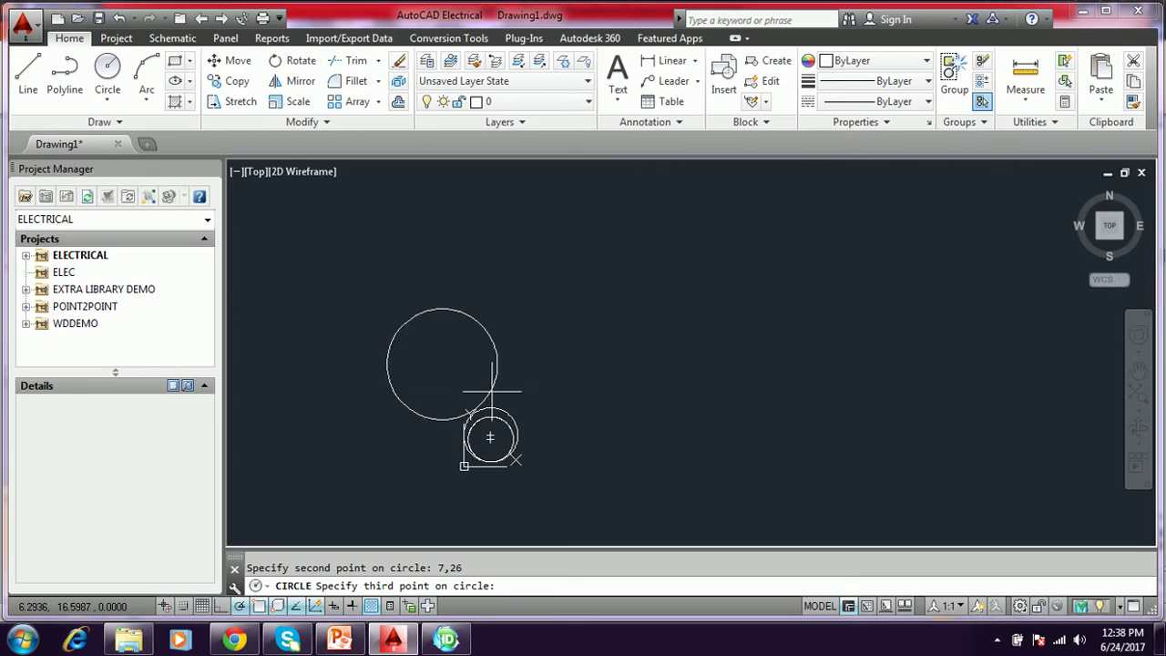
click(339, 640)
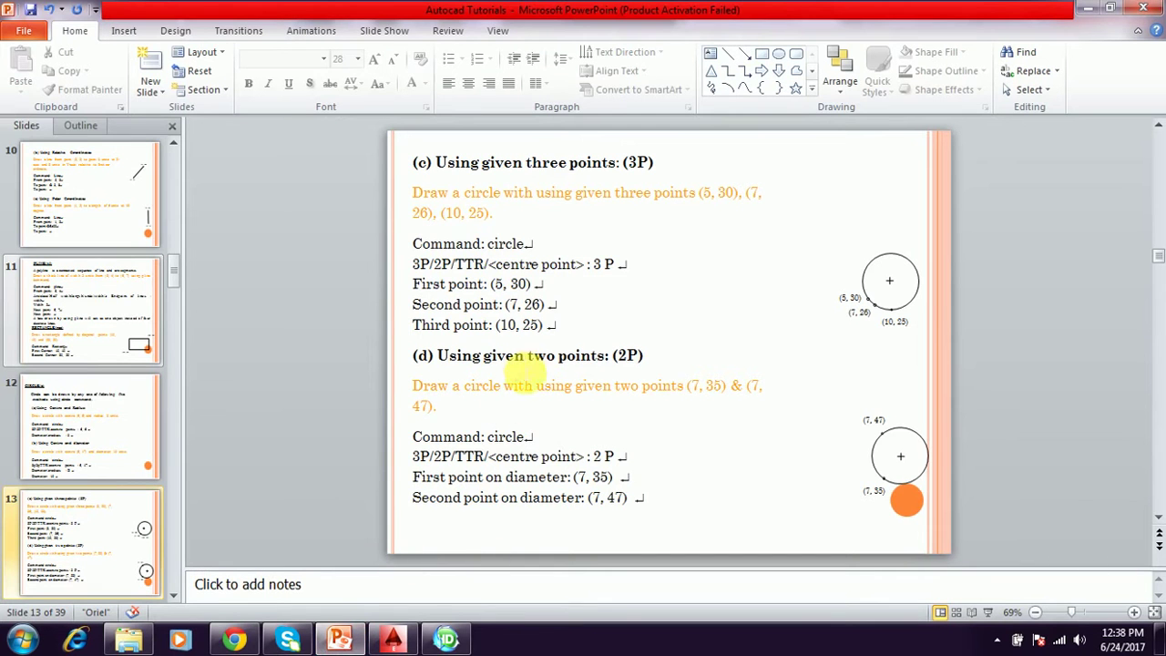
click(396, 640)
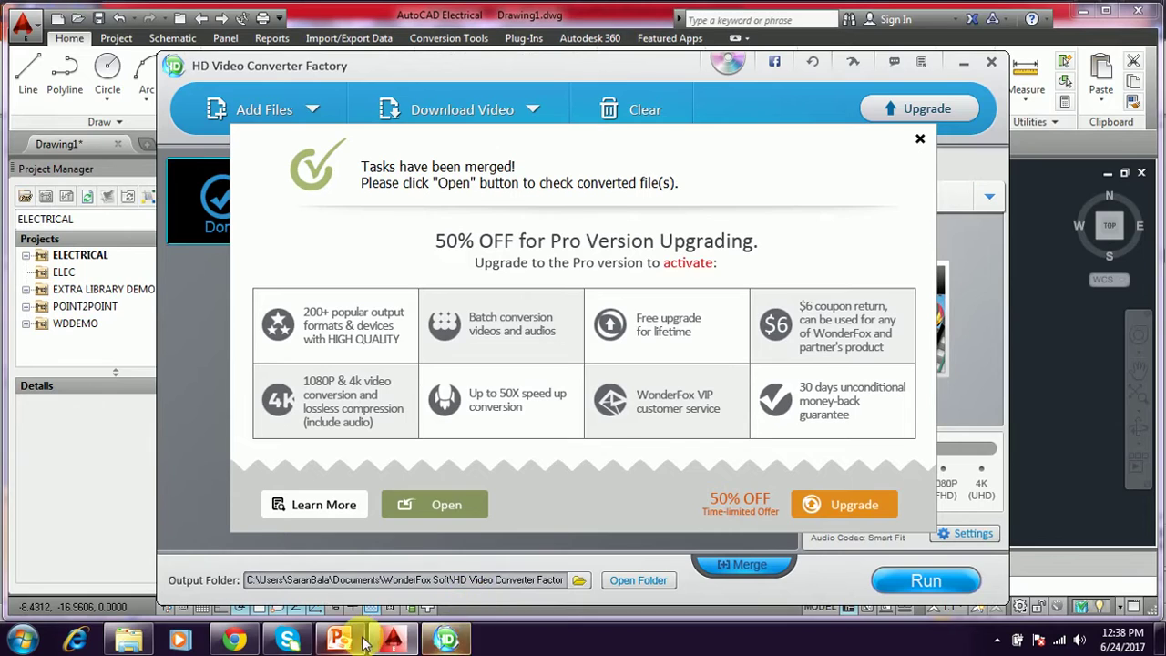
click(363, 641)
click(398, 634)
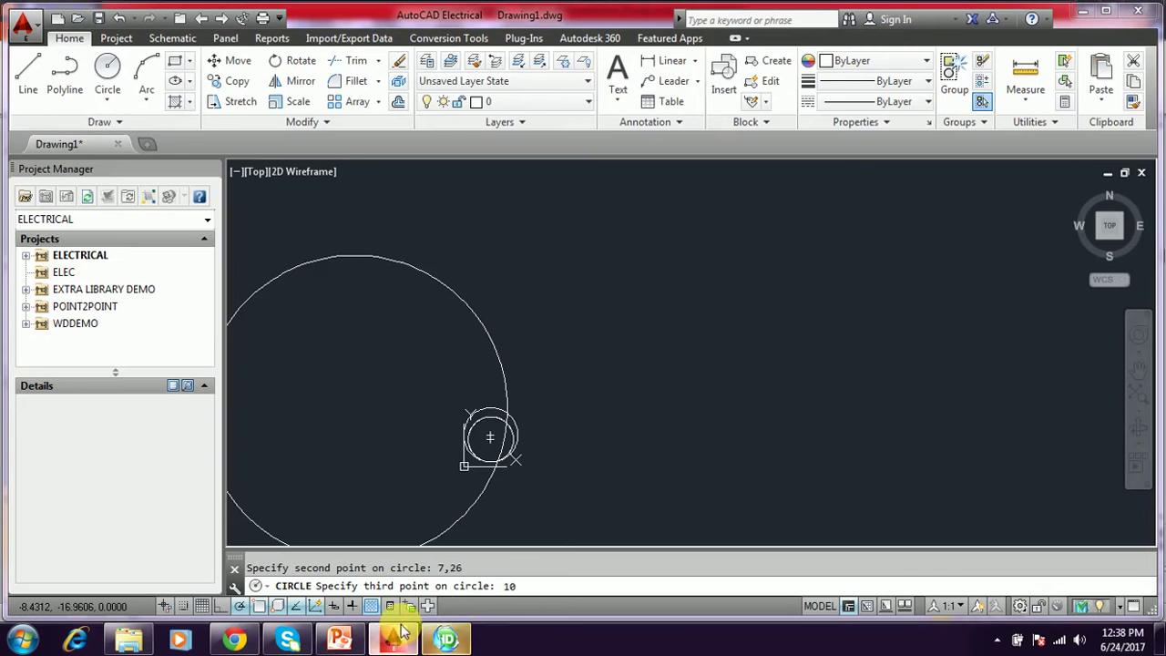
text(,25)
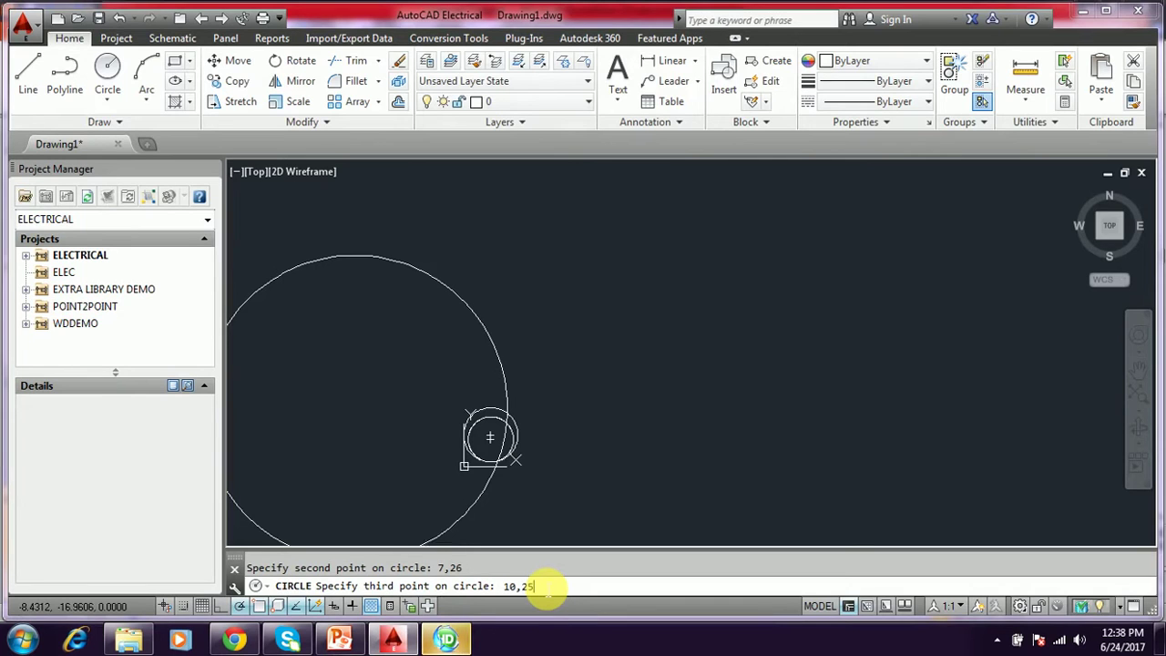
key(Return)
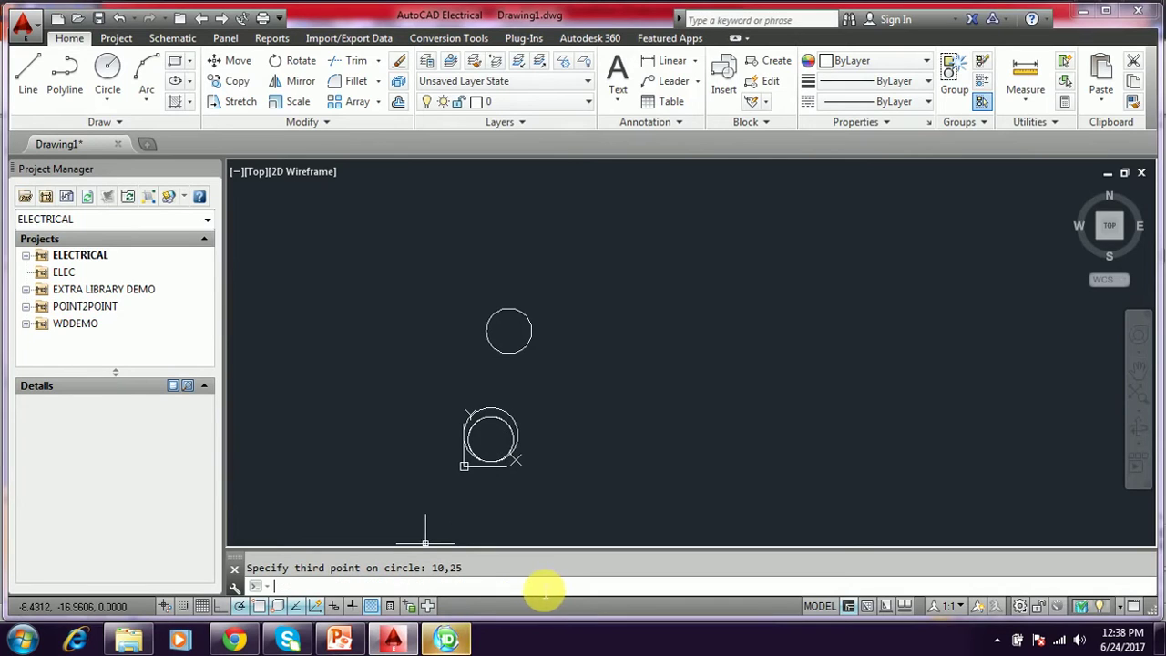
scroll(516, 318, up, 3)
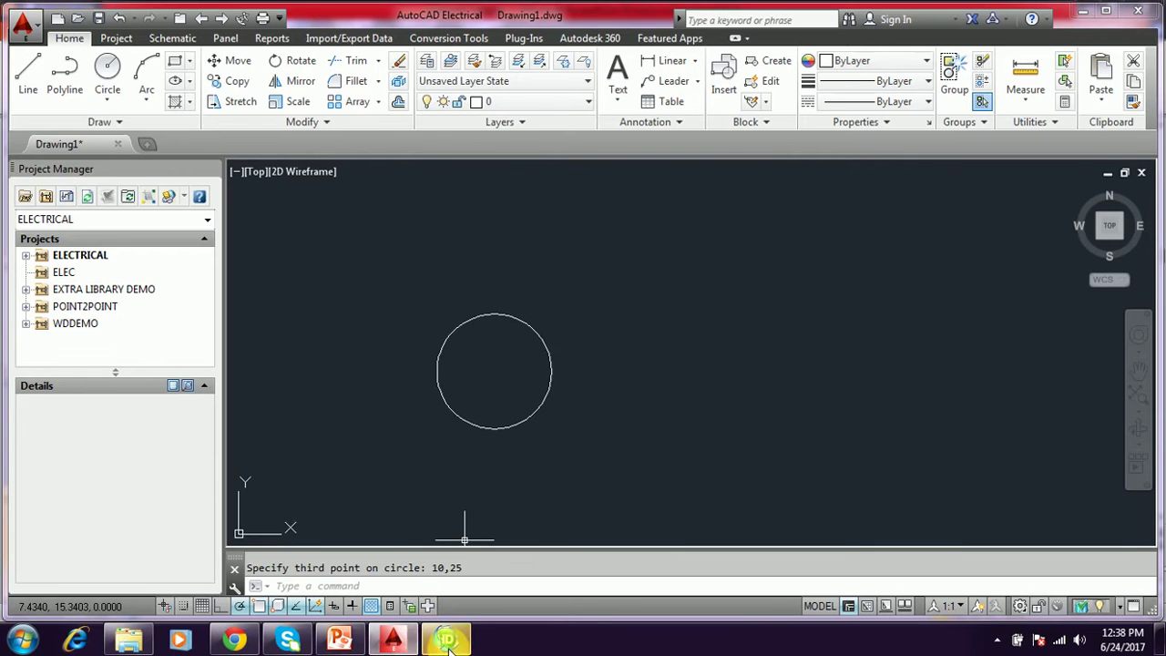
click(342, 642)
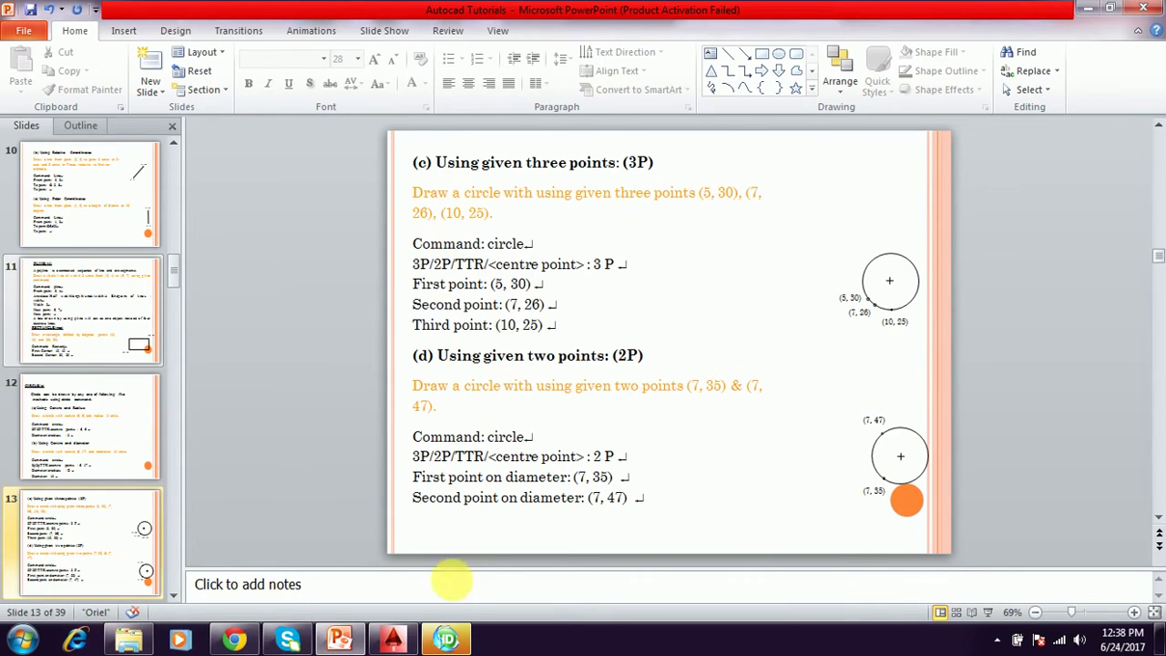
mouse_move(393, 640)
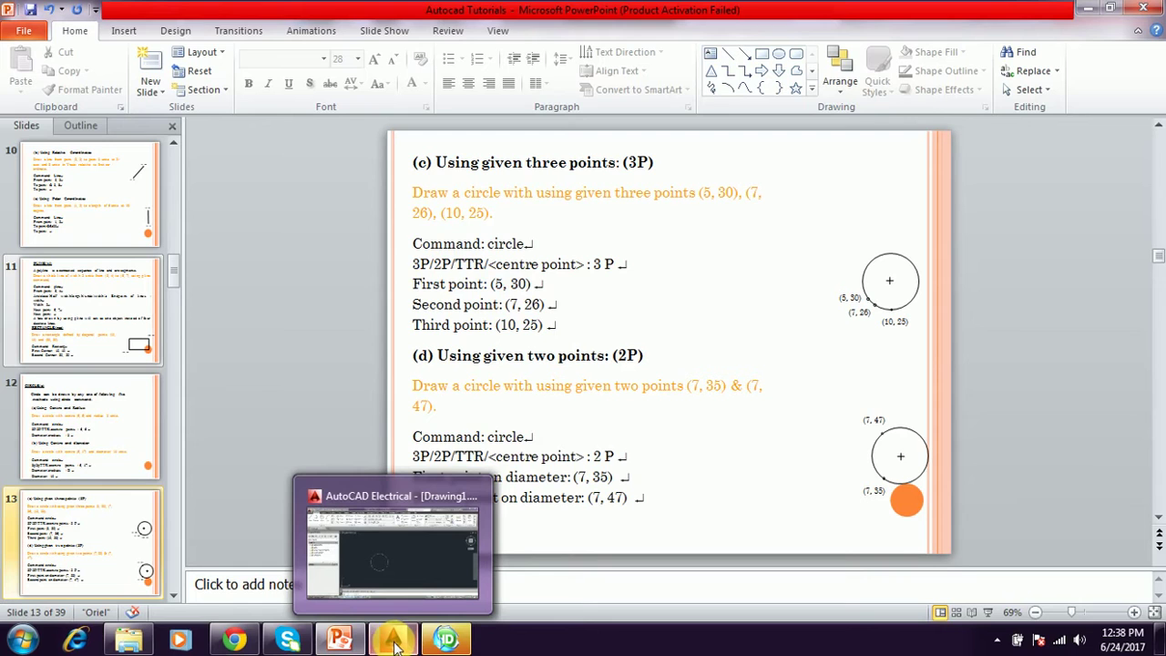
click(395, 641)
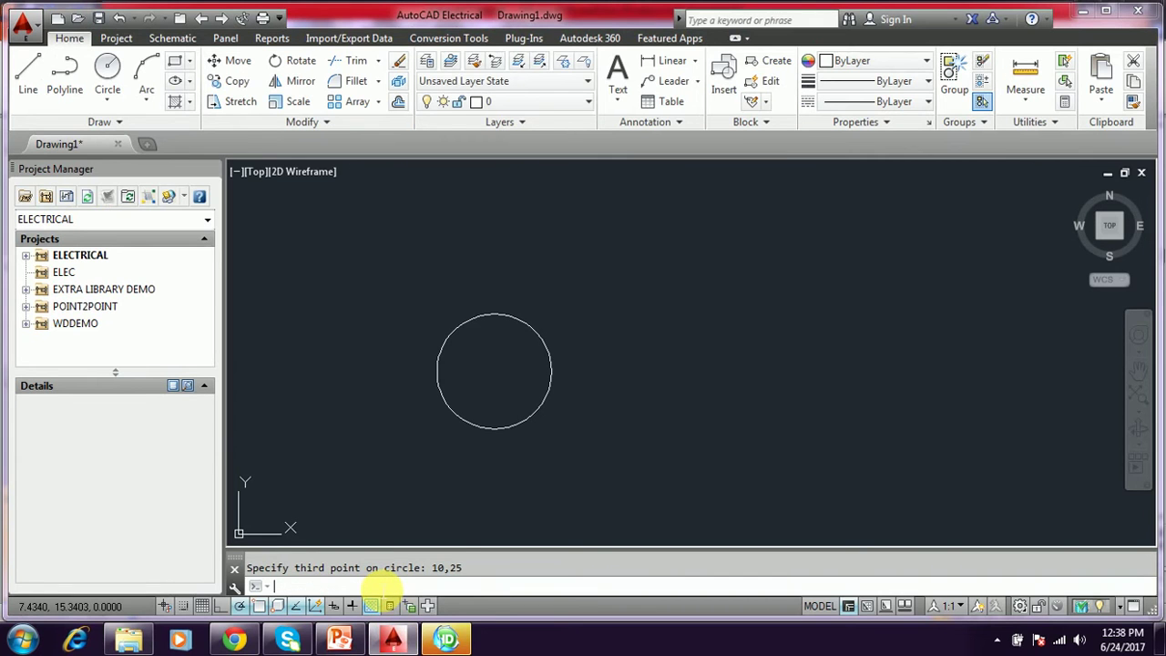
text(c)
- Draw a 2P circle with diameter end points 7,35 and 7,27
key(Return)
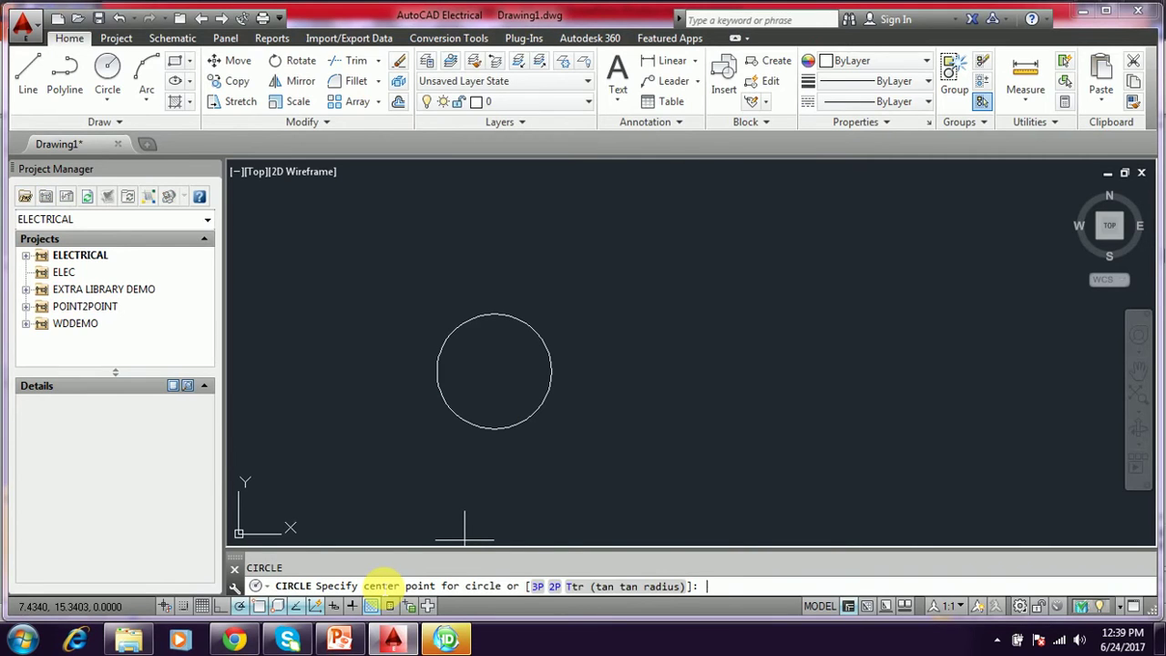
text(2p)
key(Return)
text(7,35)
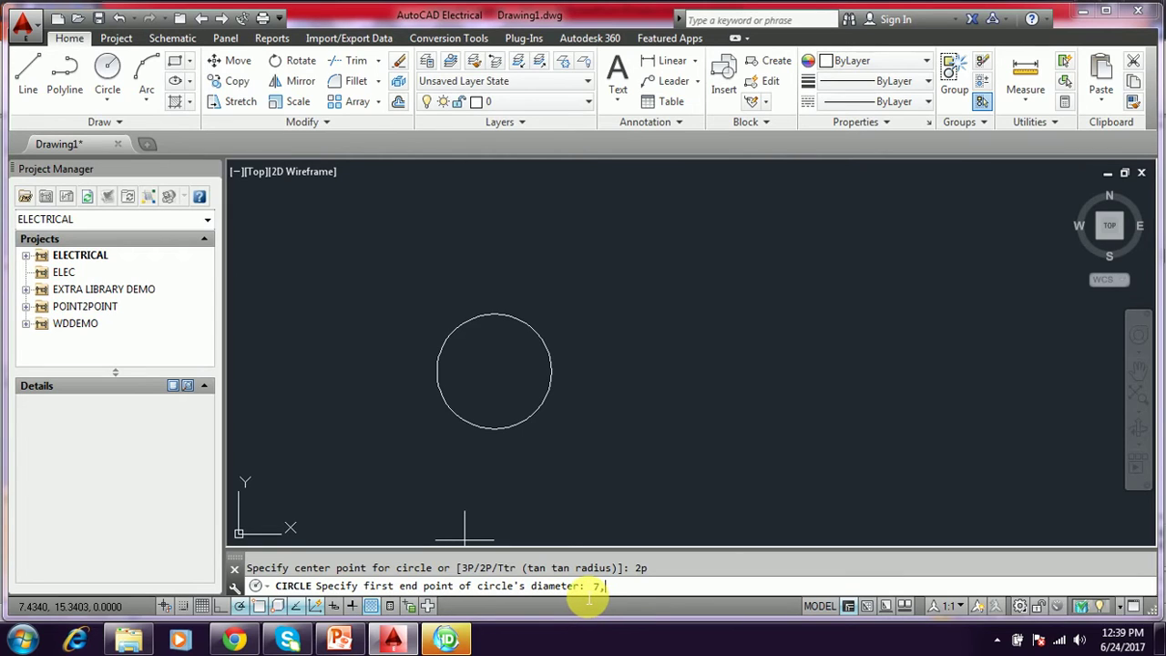
key(Return)
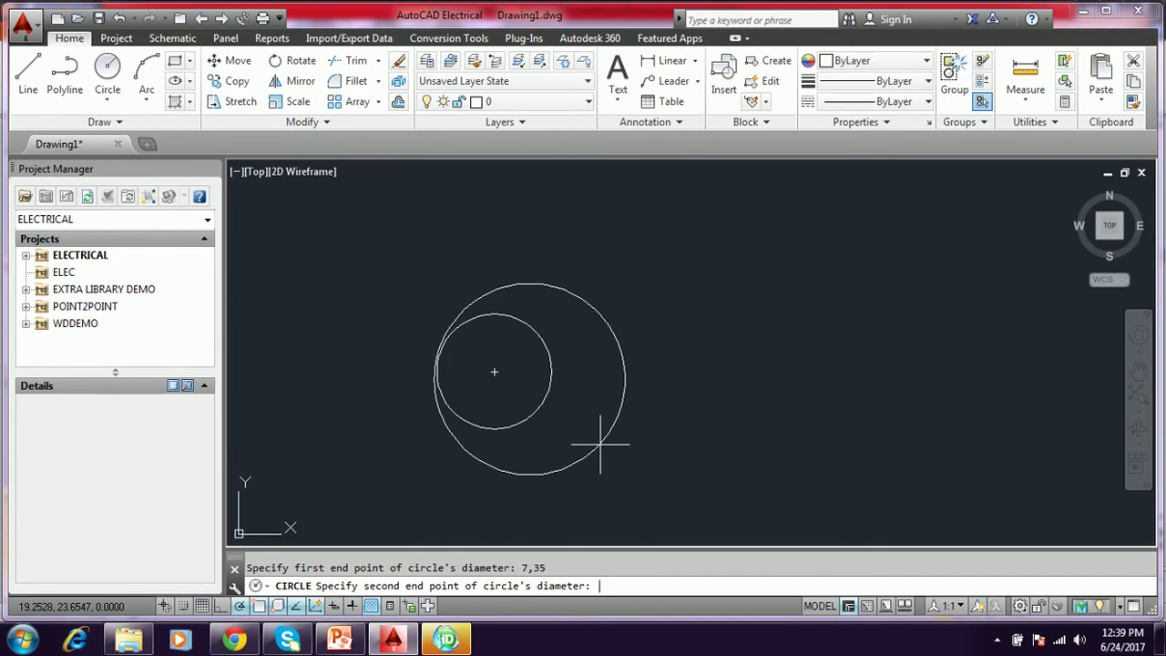
text(7,)
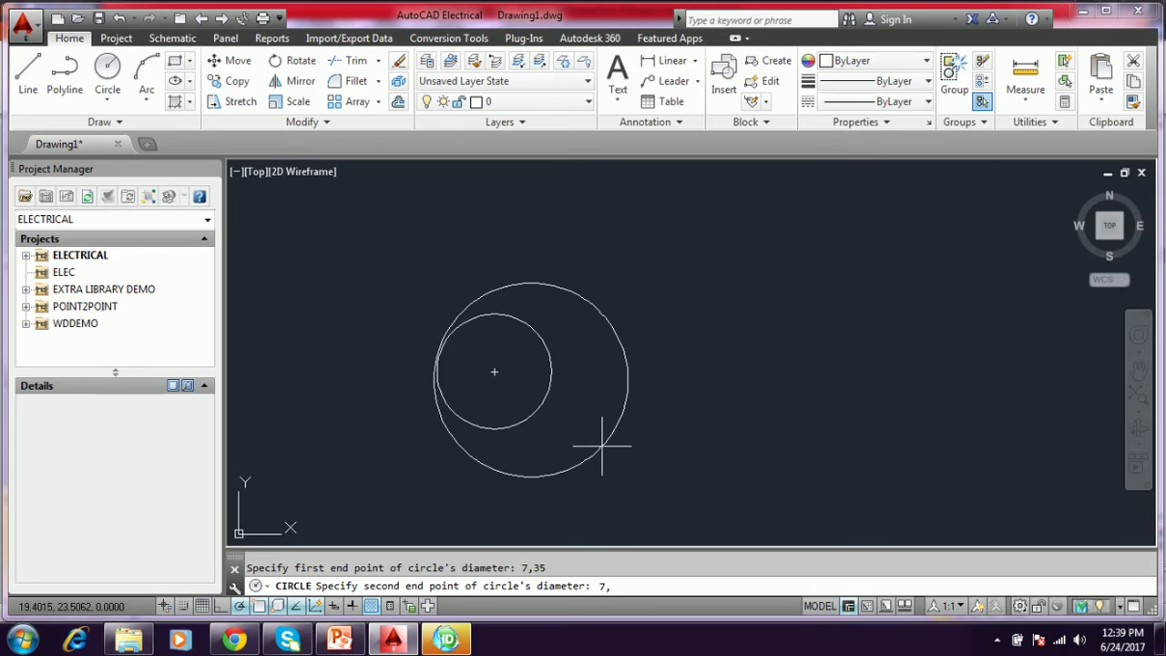
text(2)
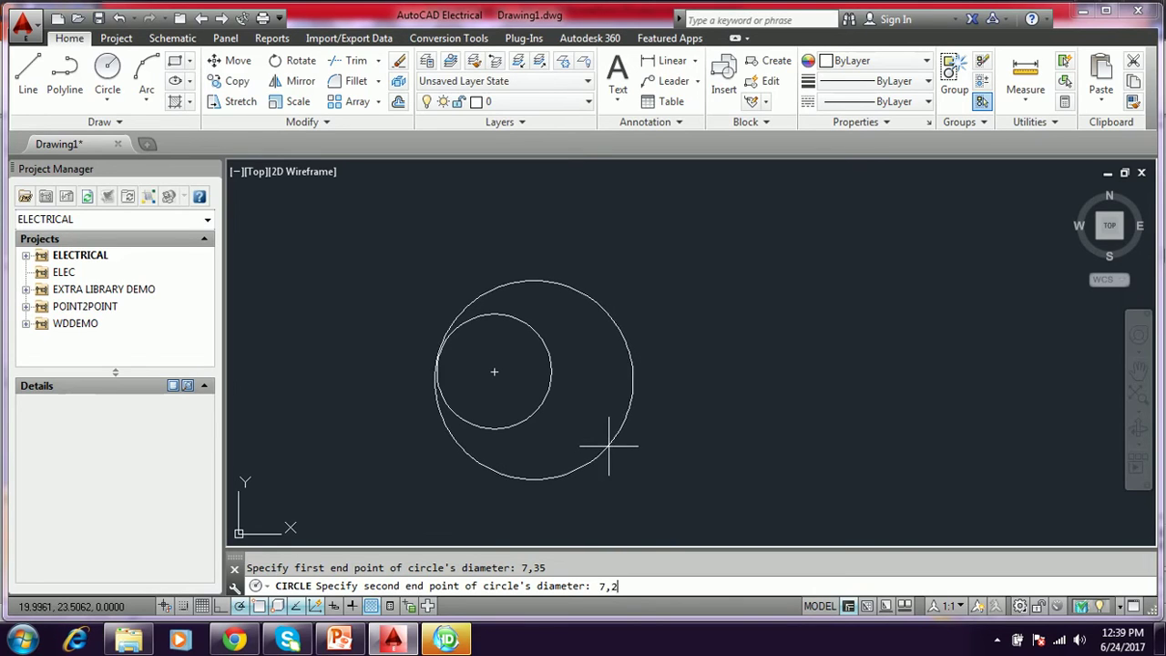
text(7)
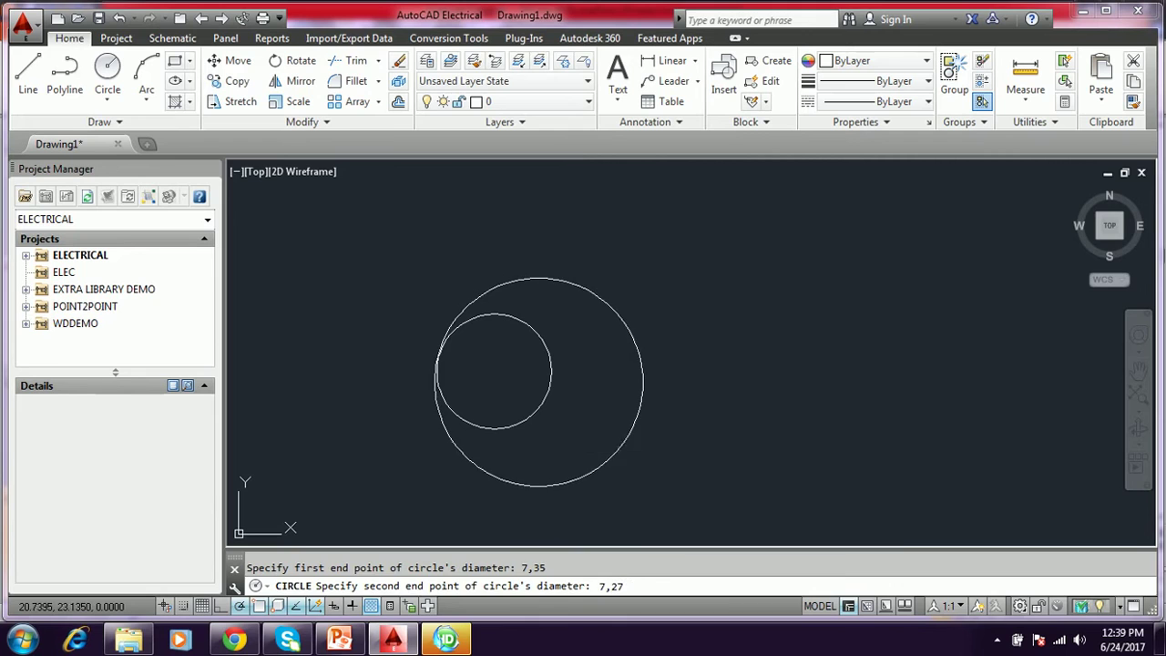
key(Return)
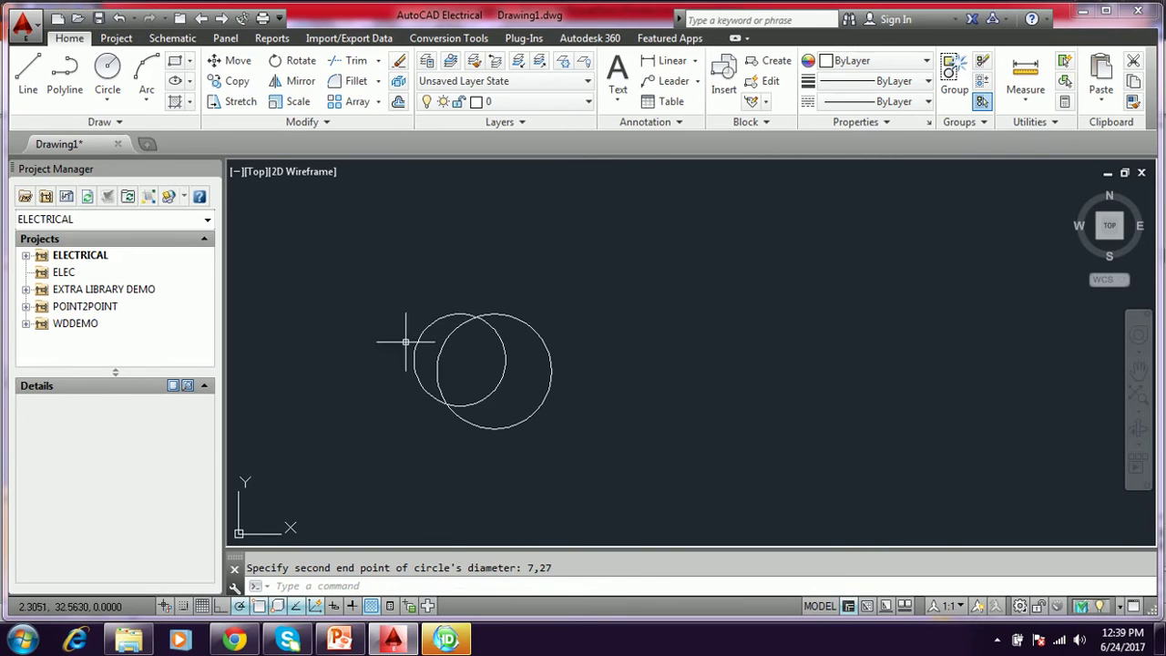
click(346, 638)
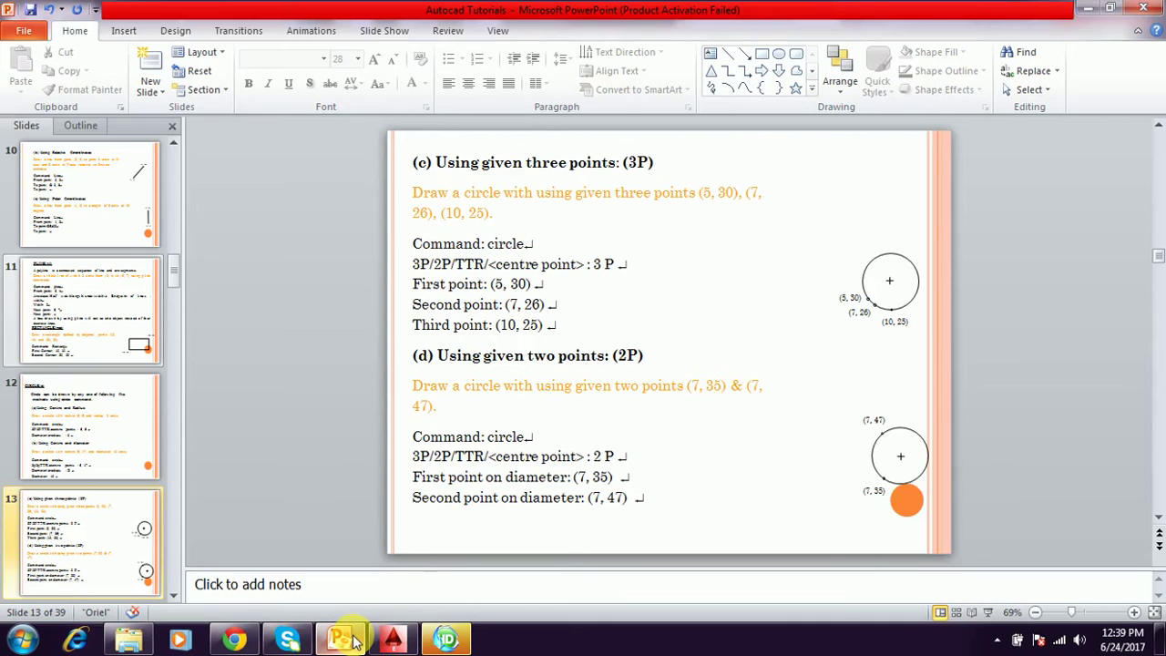
- Review slide 14 on tangent-tangent-radius circles, then return to the AutoCAD drawing
scroll(473, 513, down, 1)
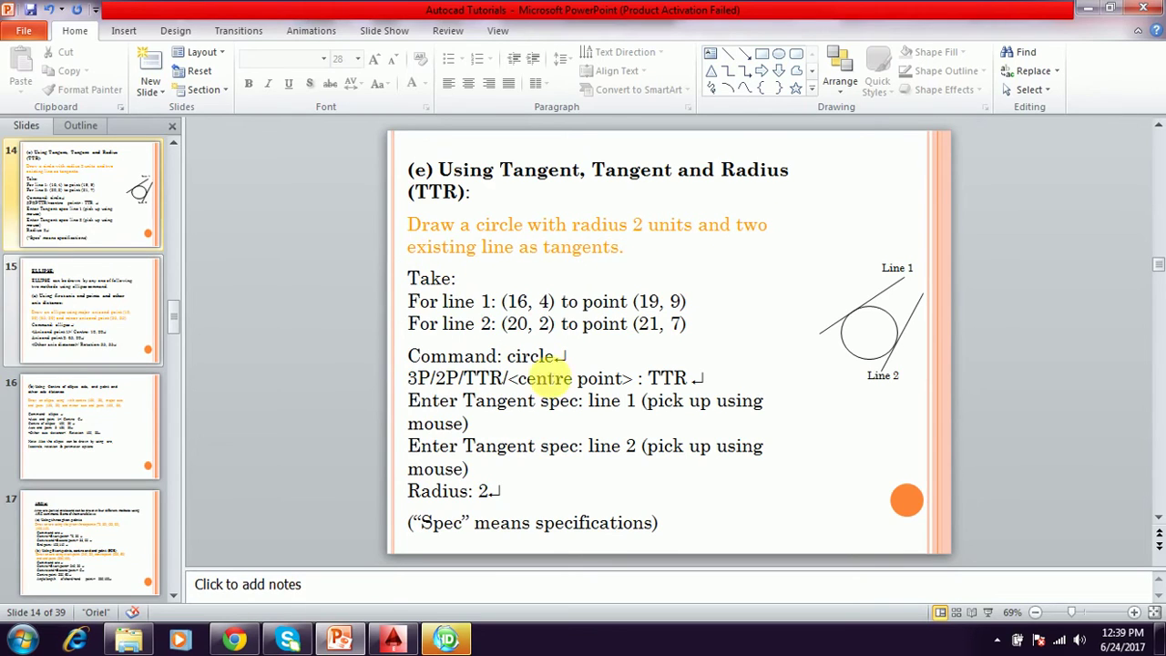
click(393, 640)
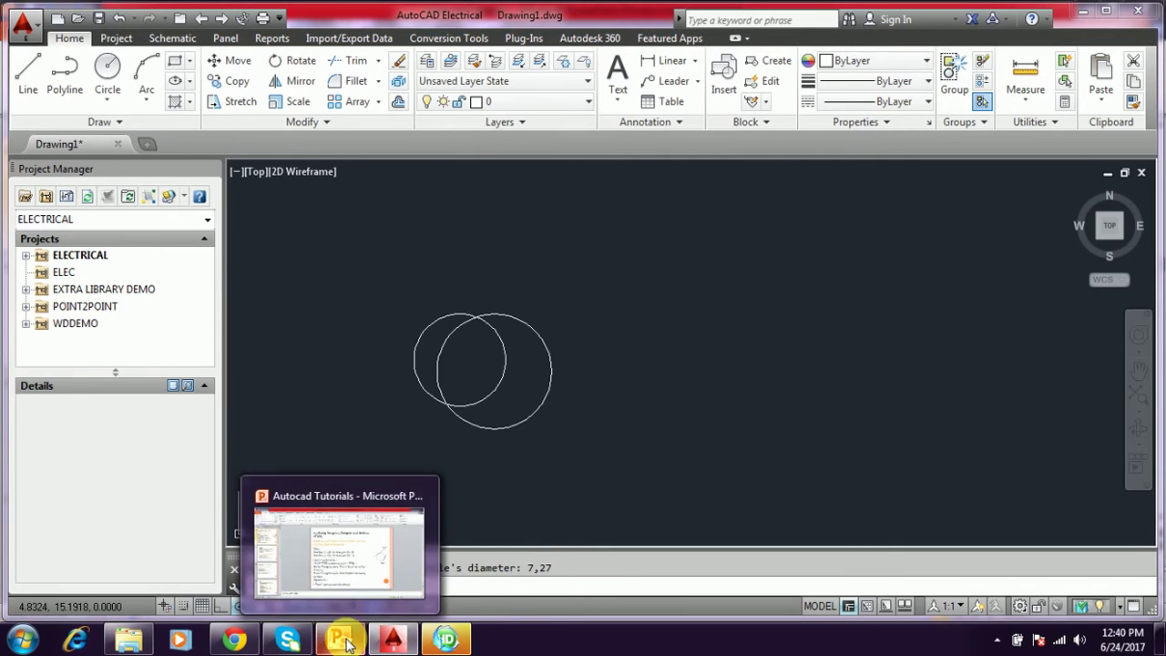
click(485, 598)
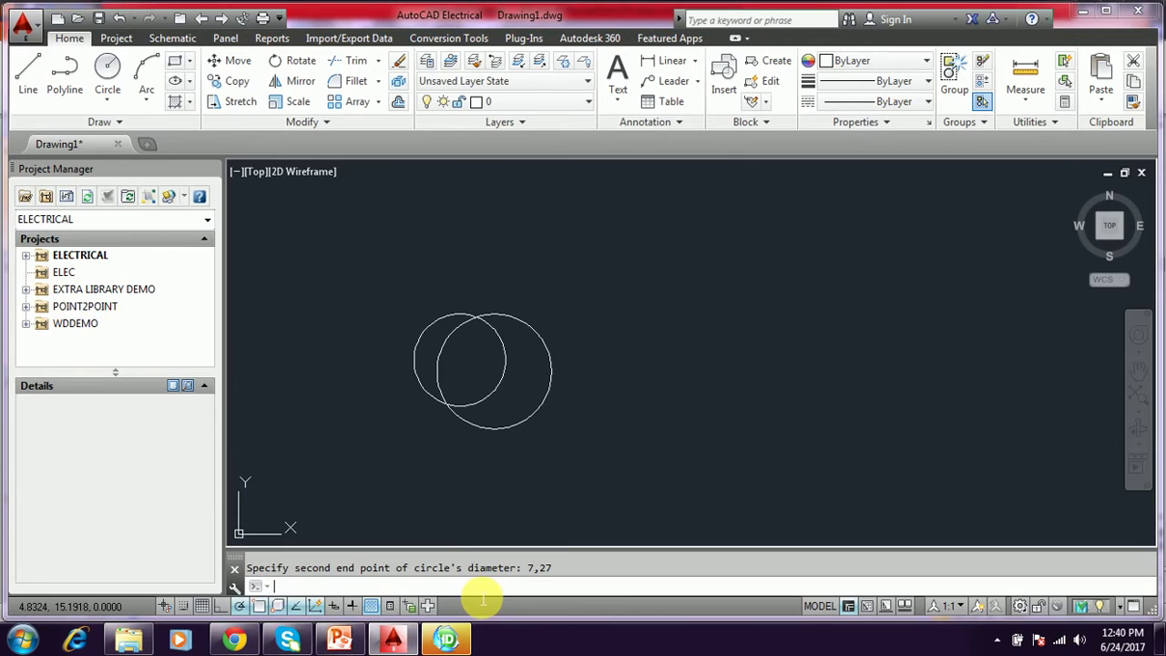
click(333, 641)
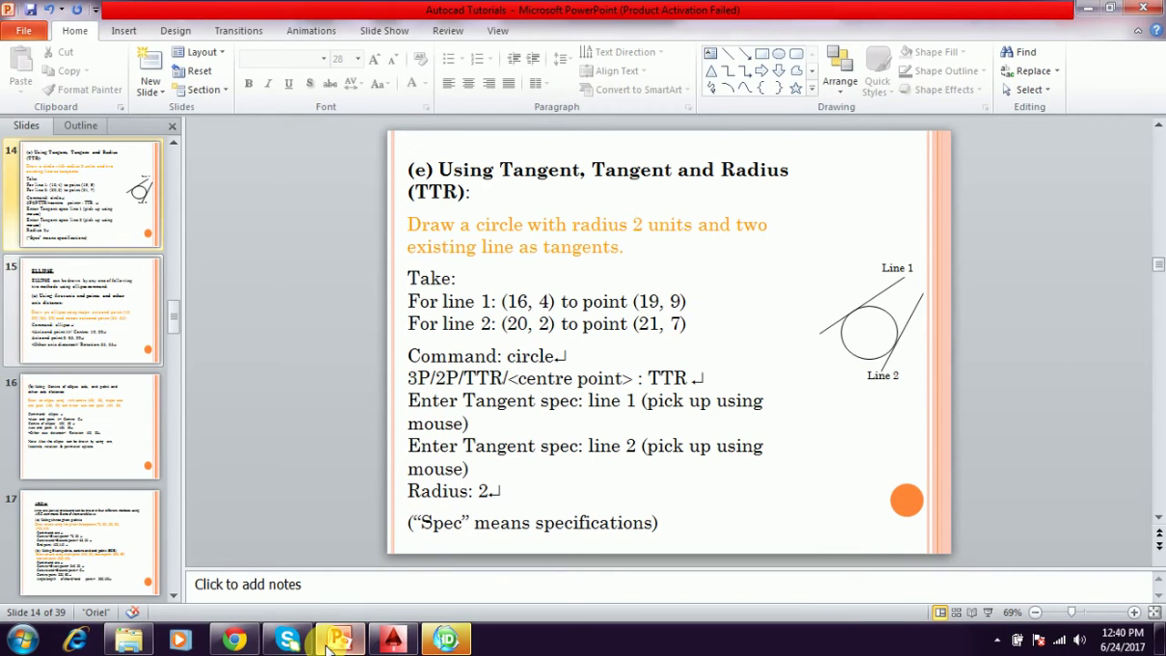
click(392, 642)
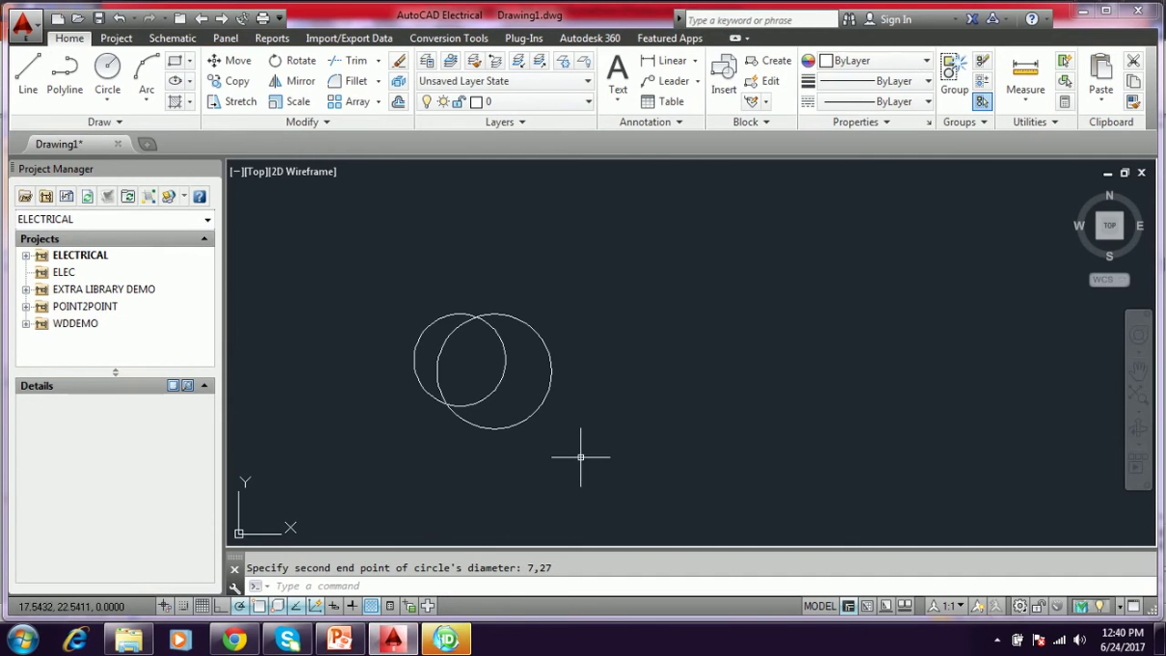
- Draw two slanted lines right of the circles as tangent Line 1 and Line 2
text(l)
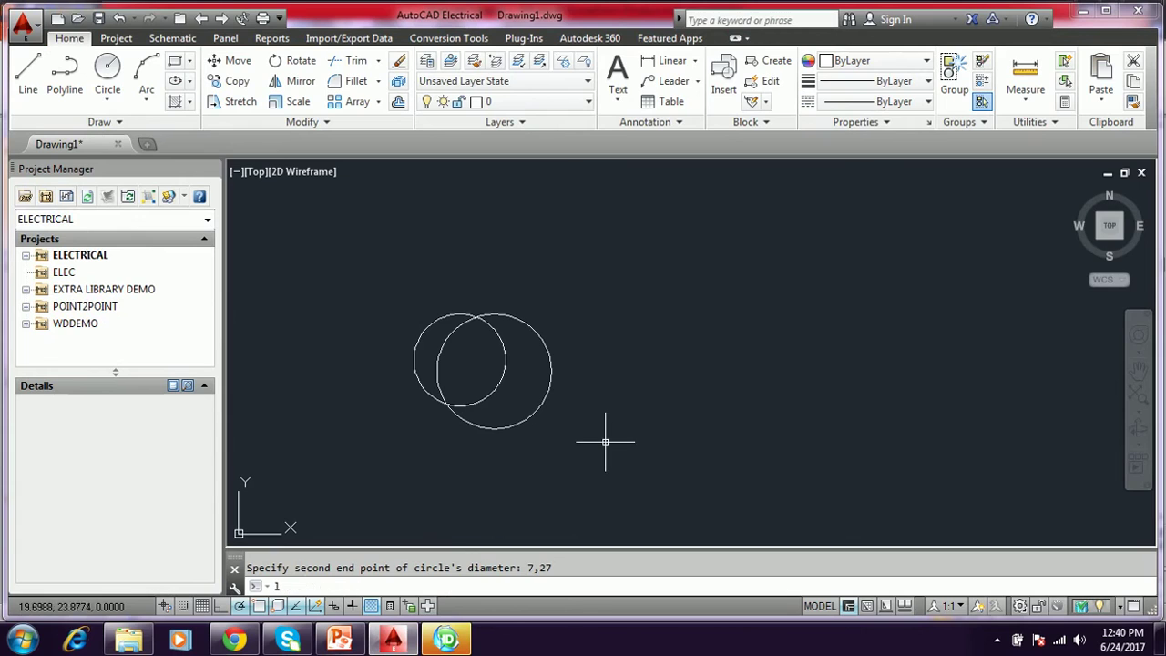
key(Return)
click(637, 352)
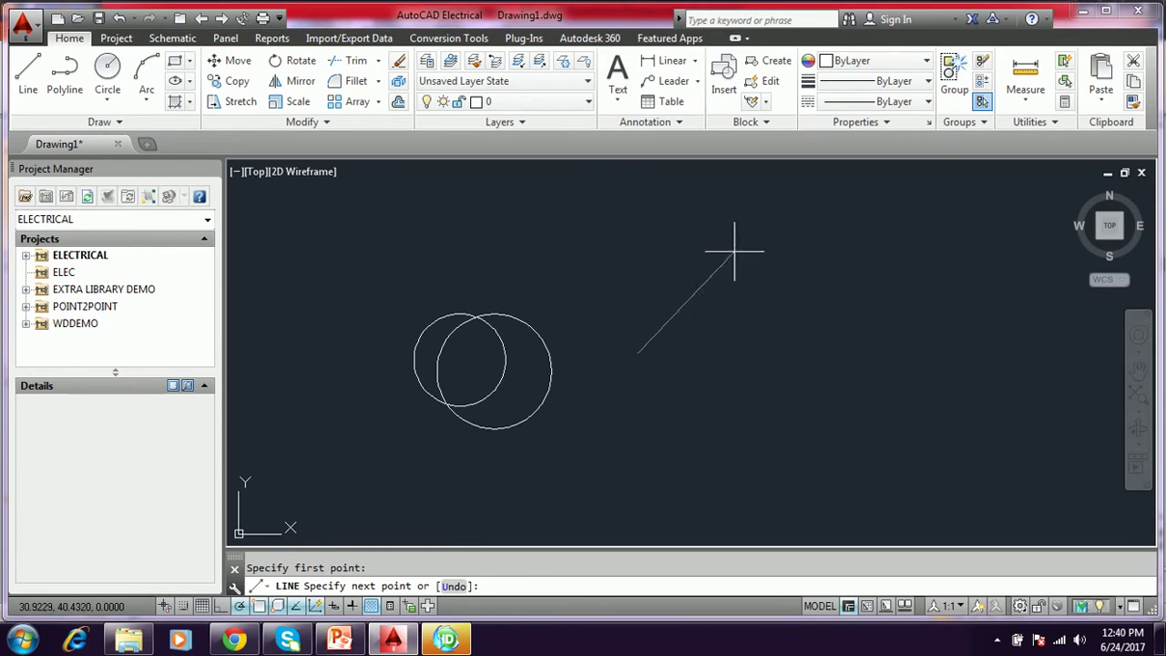
key(Return)
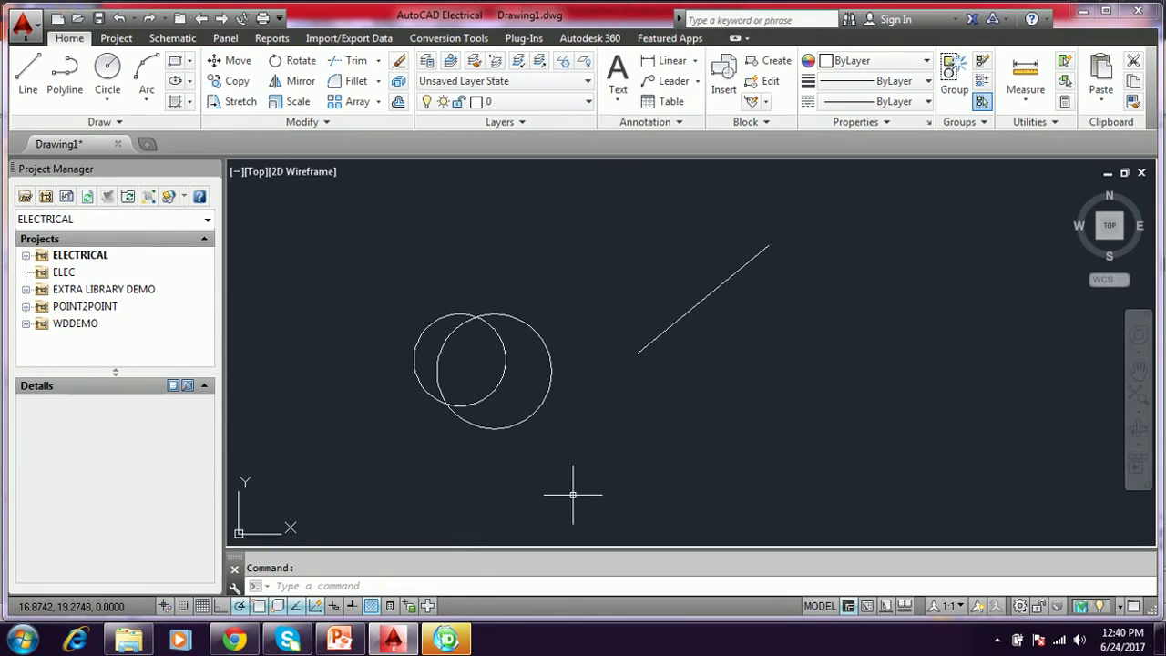
key(Return)
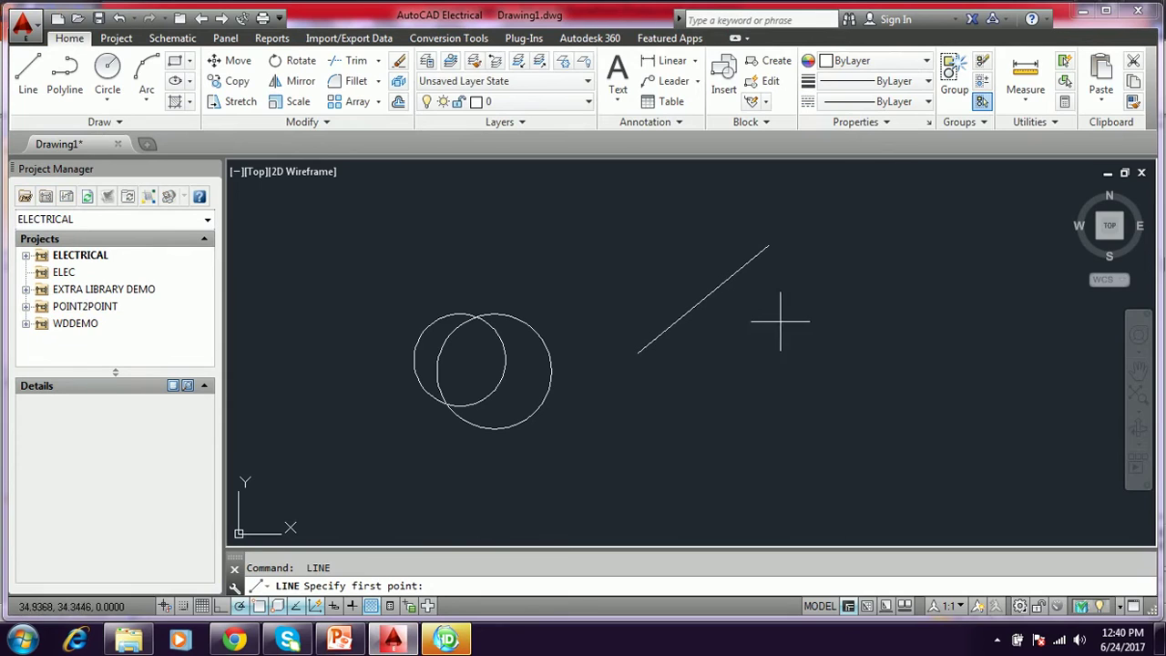
click(789, 257)
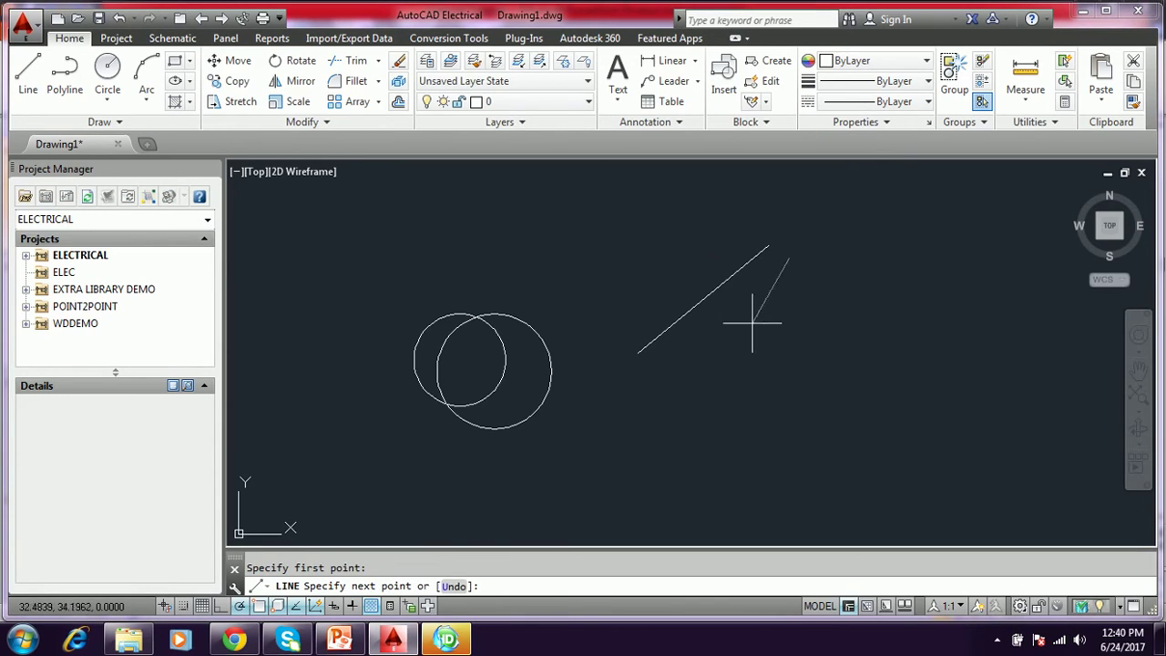
click(681, 435)
key(Return)
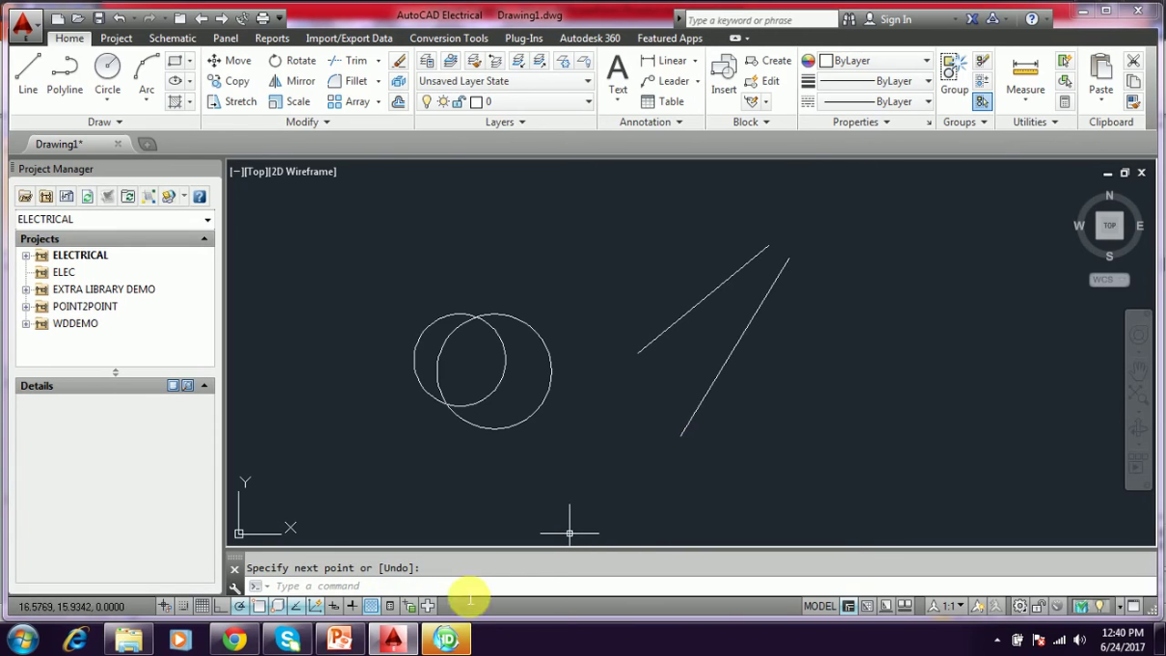
click(340, 641)
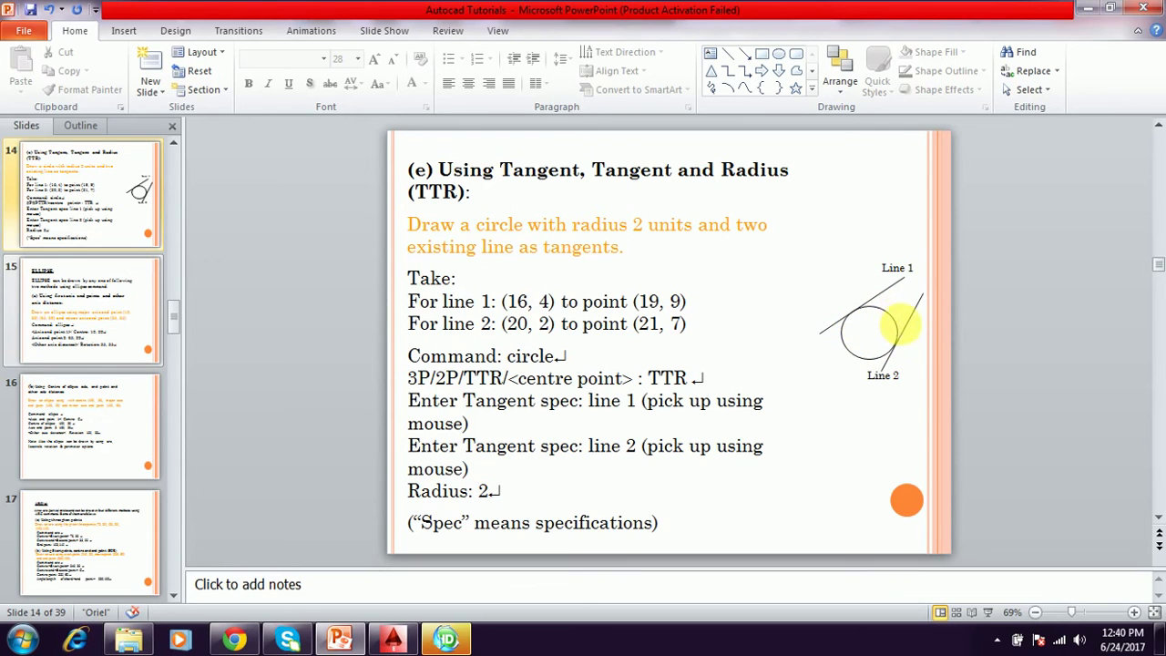
click(393, 637)
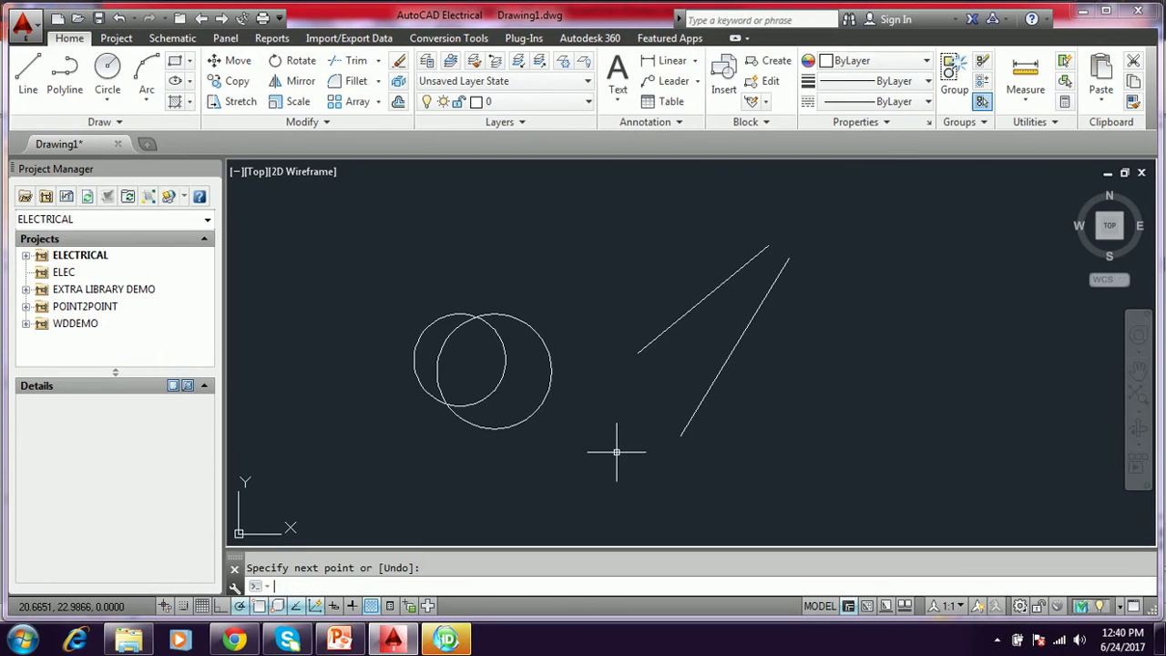
text(c)
- Draw a tangent-tangent-radius circle touching the upper and lower slanted lines
key(Return)
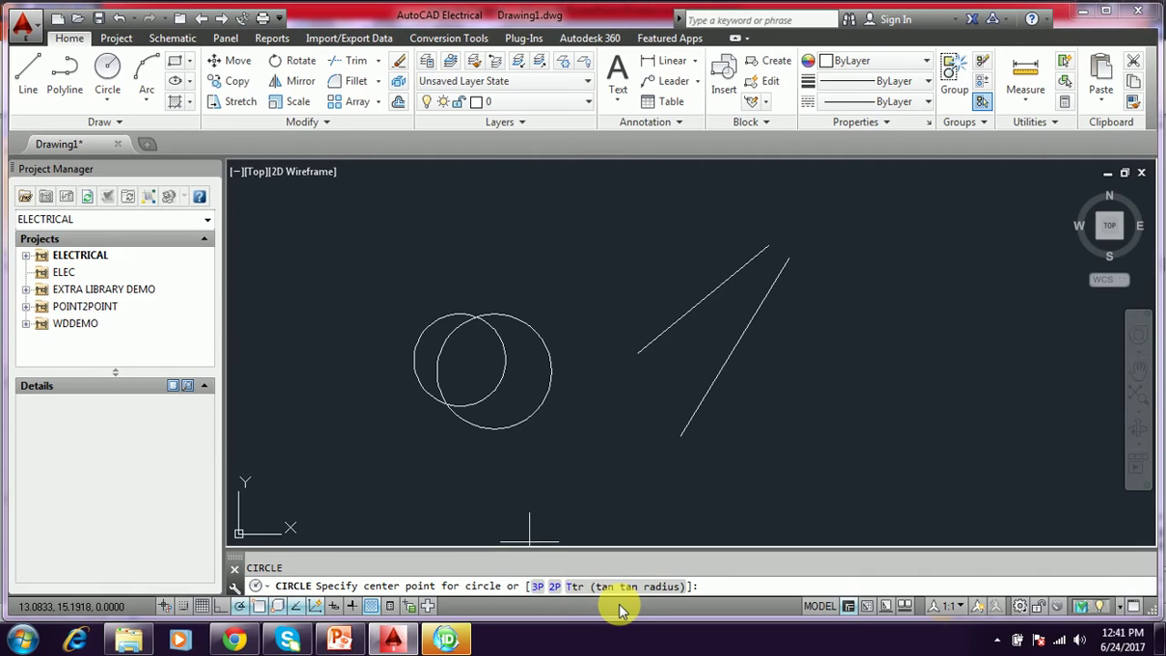
text(t)
key(Return)
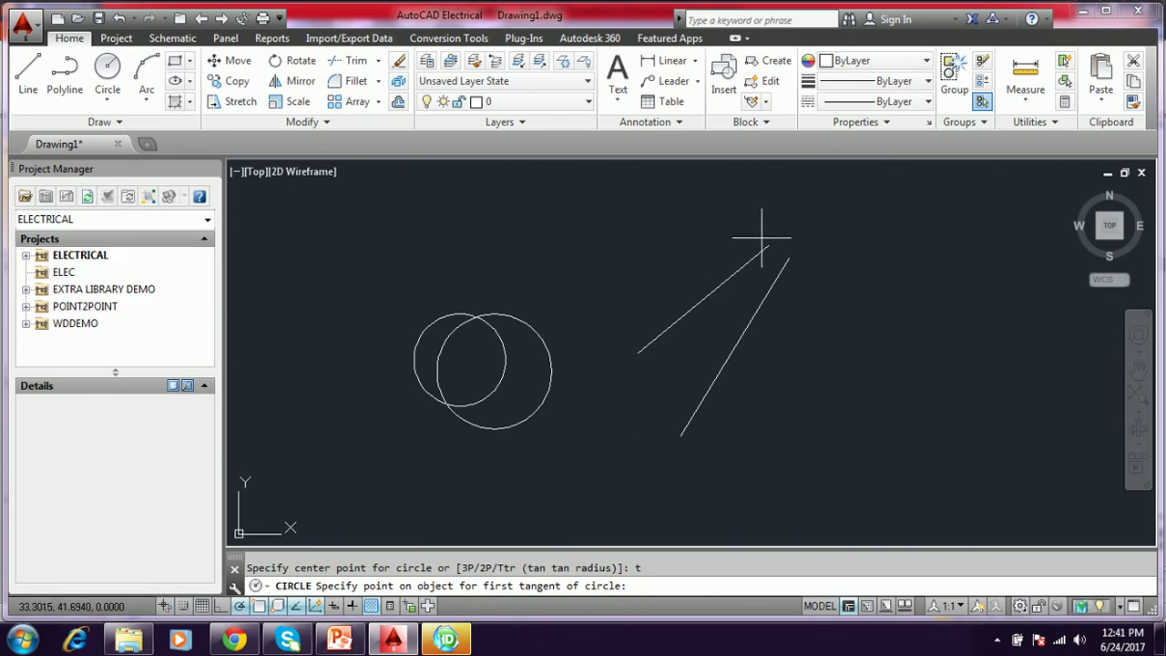
click(698, 302)
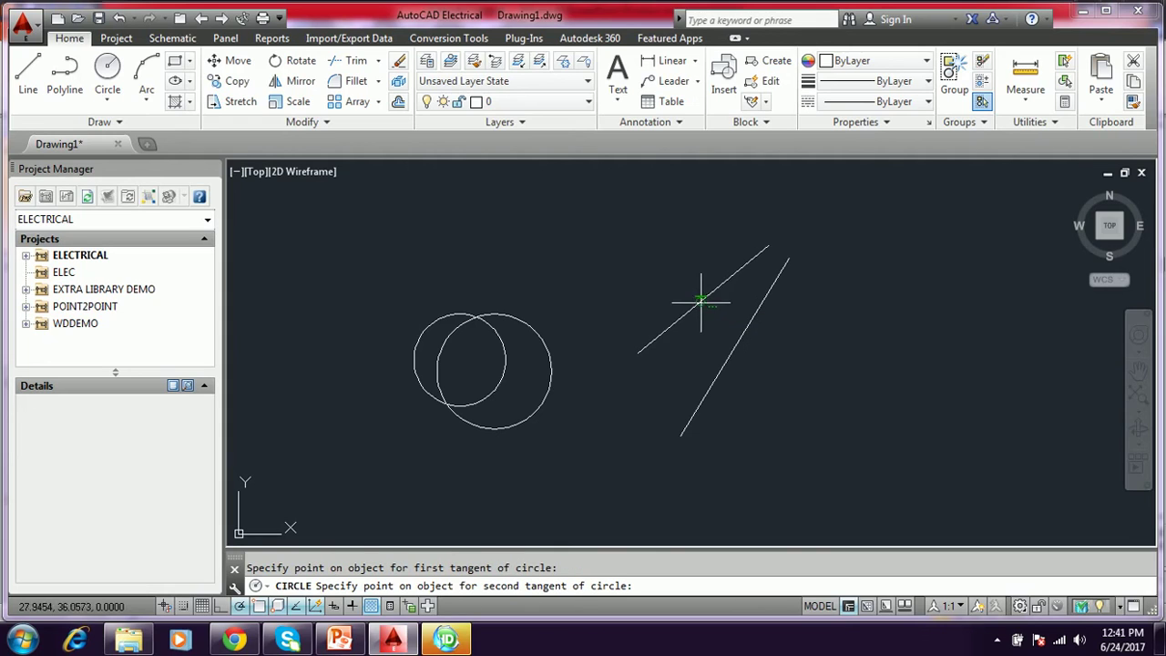
click(734, 347)
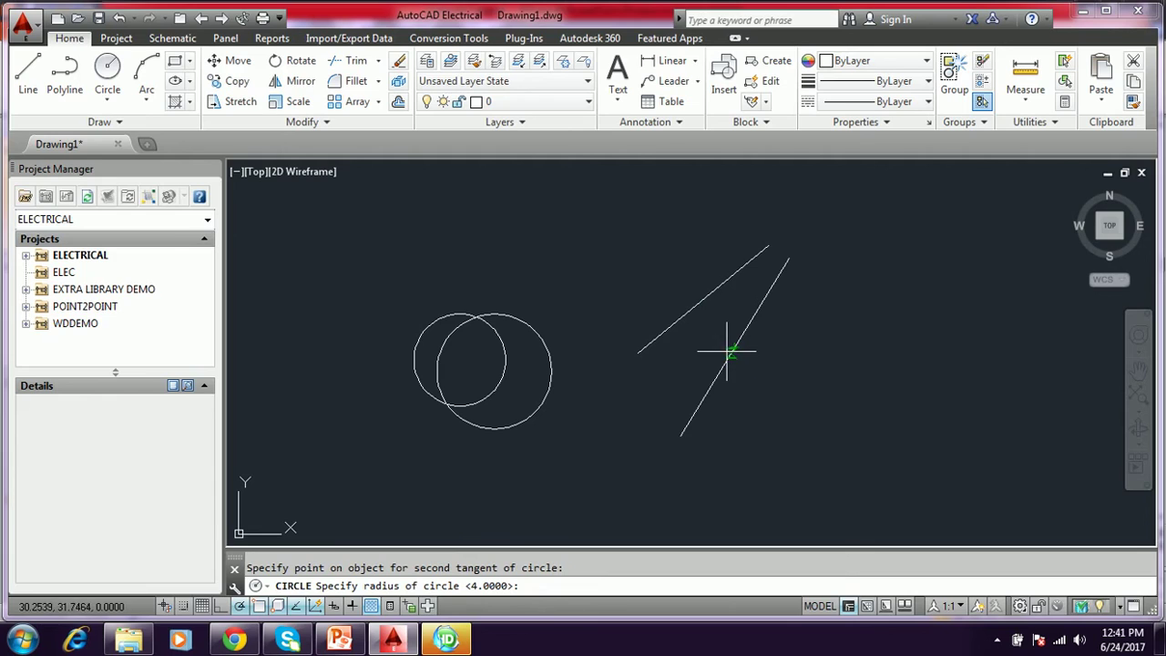
key(Return)
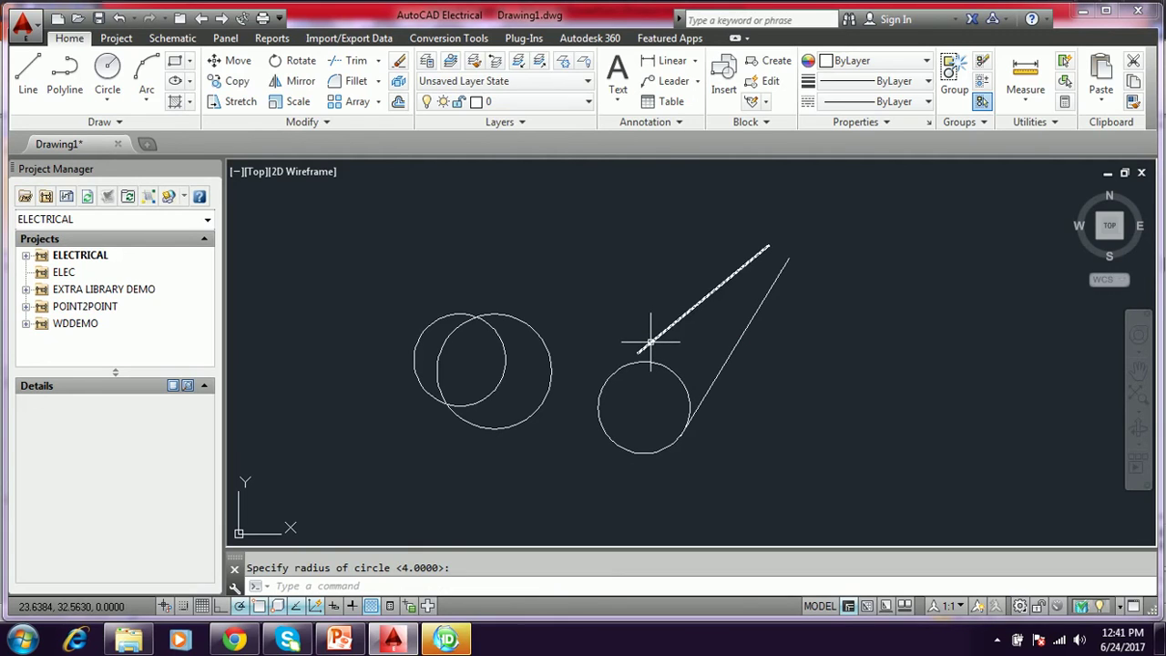
- Stretch the upper slanted line's lower end down-left so it reaches the circle
click(644, 345)
click(637, 352)
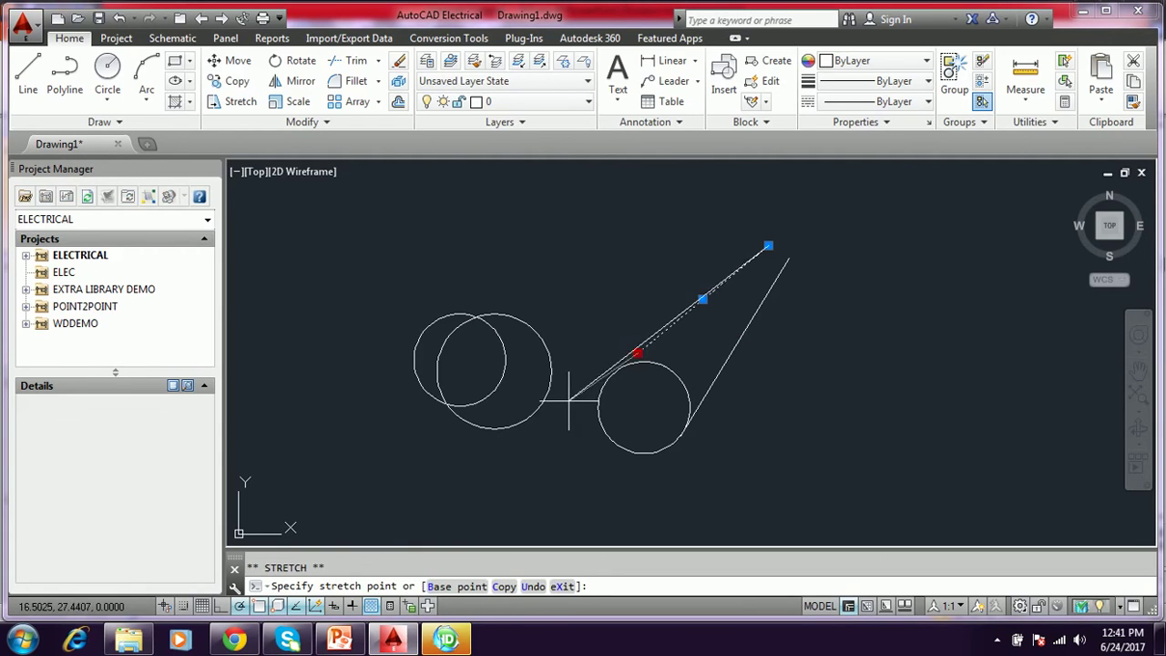
click(574, 404)
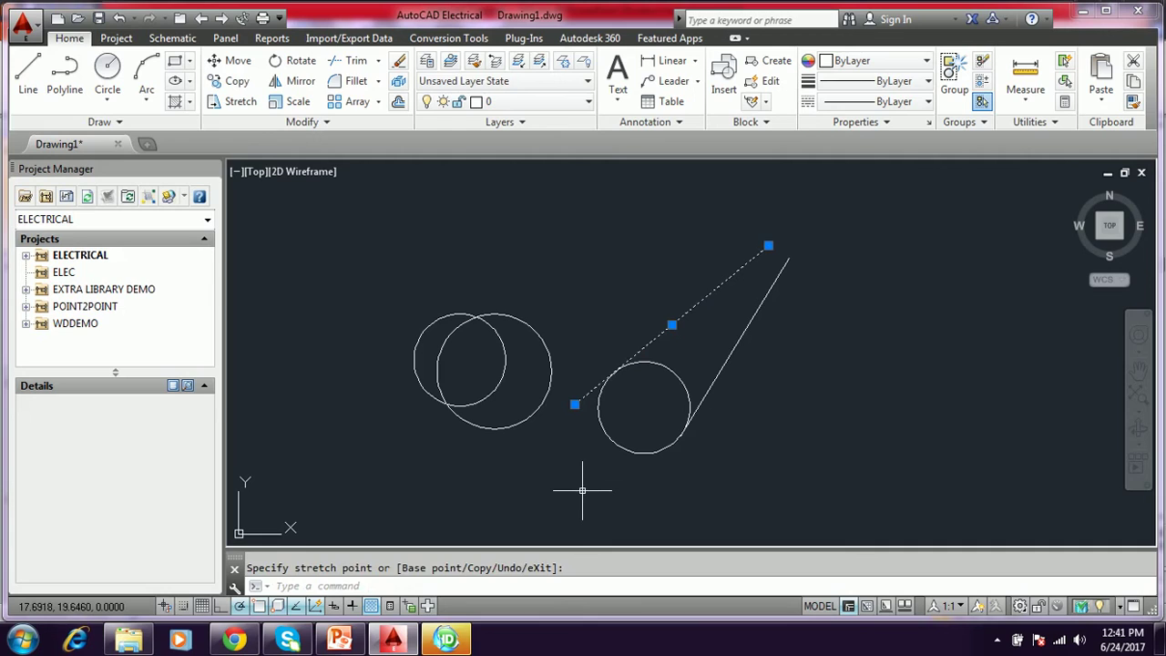
key(Escape)
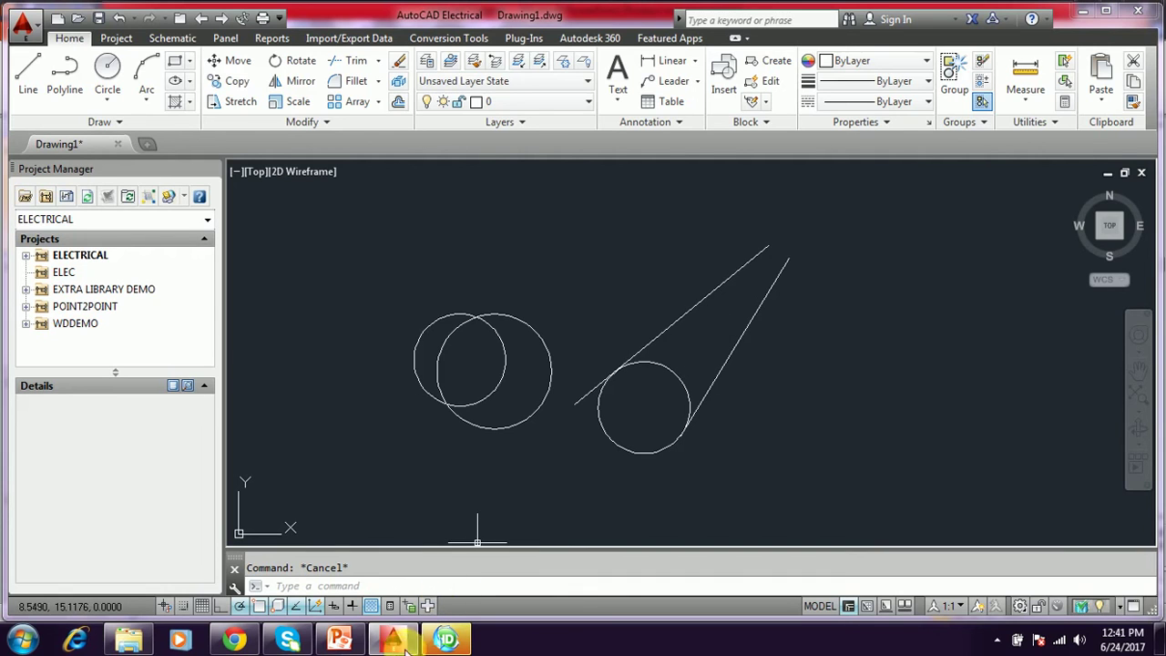
- Return to PowerPoint slide 14 on drawing a Tangent, Tangent, Radius circle
click(351, 641)
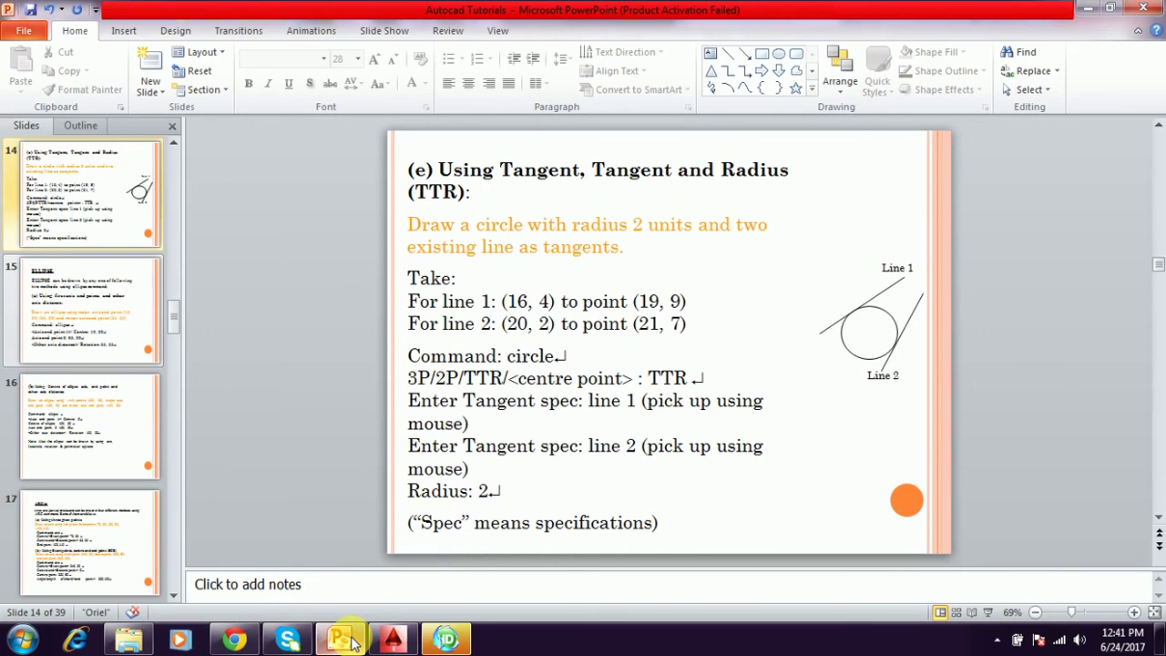